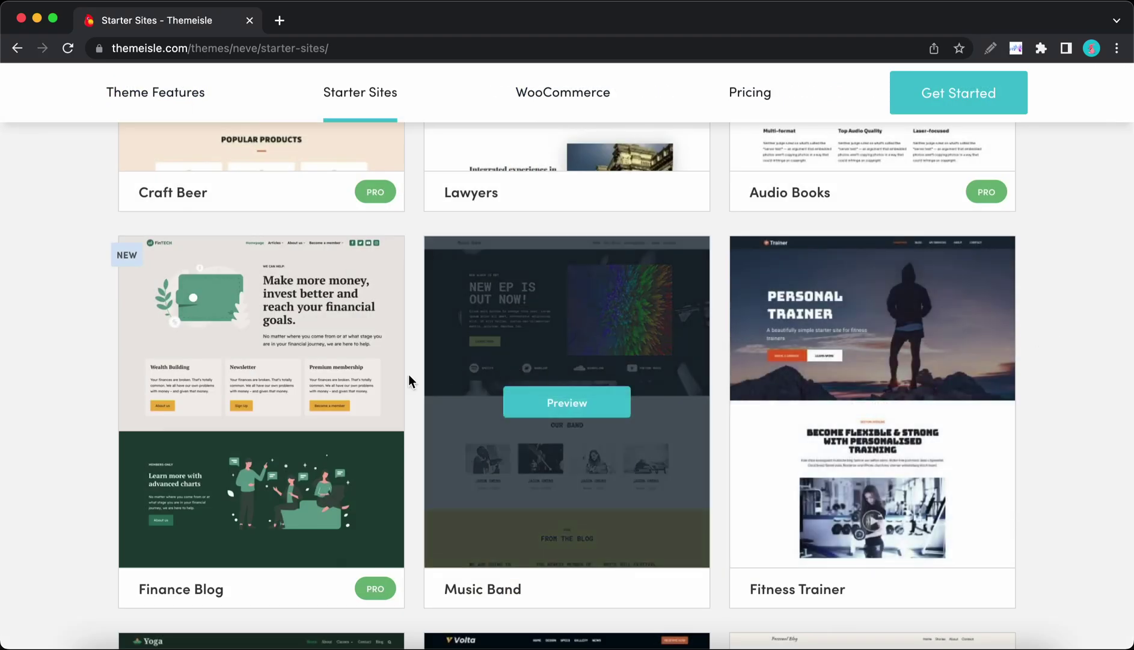
Step: Preview the Finance Blog demo in a new tab and scroll down its post page
{"action": "left_click", "coordinate": [292, 394]}
{"action": "scroll", "coordinate": [290, 392], "scroll_direction": "down", "scroll_amount": 8}
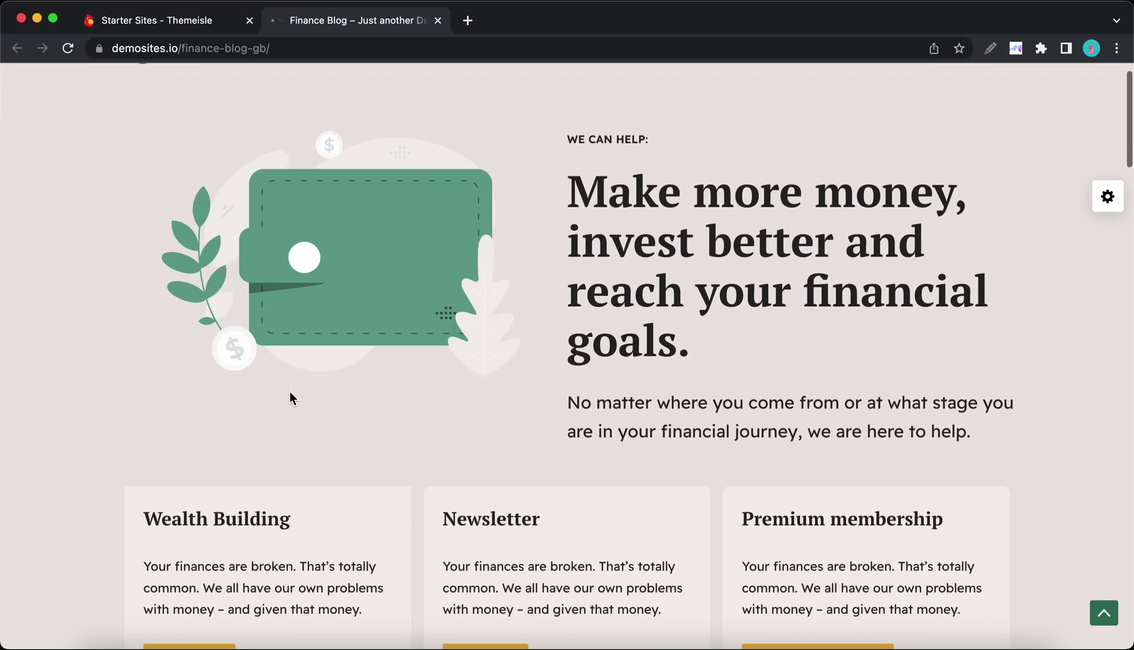
{"action": "scroll", "coordinate": [291, 398], "scroll_direction": "down", "scroll_amount": 8}
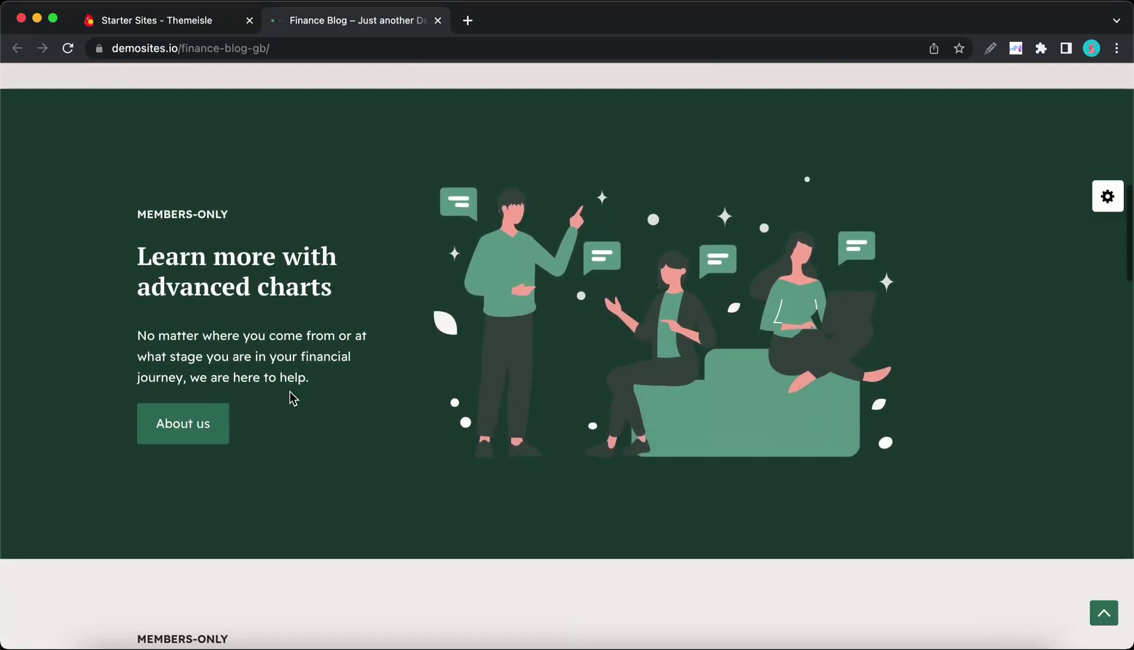
{"action": "scroll", "coordinate": [290, 398], "scroll_direction": "down", "scroll_amount": 9}
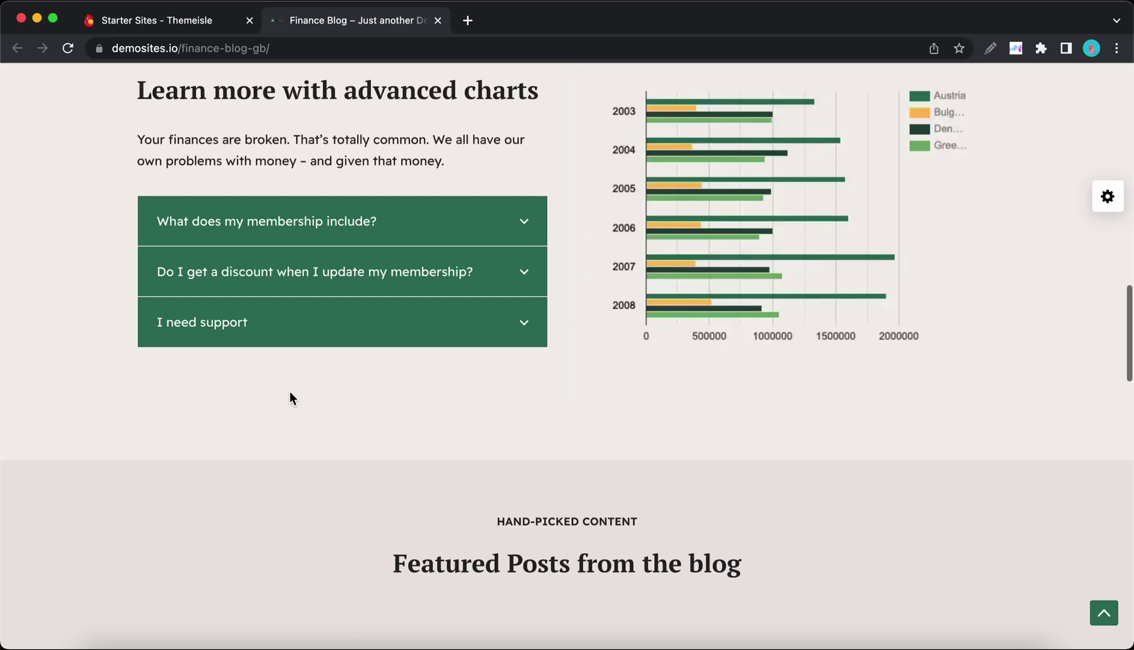
{"action": "scroll", "coordinate": [290, 397], "scroll_direction": "down", "scroll_amount": 13}
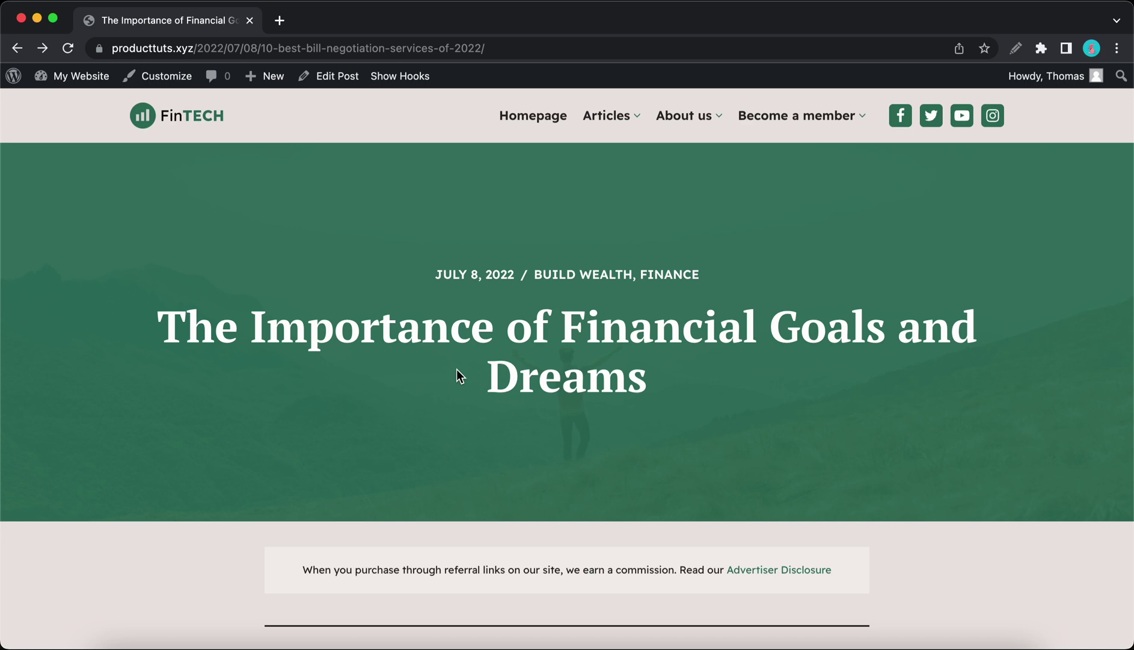
{"action": "scroll", "coordinate": [458, 375], "scroll_direction": "down", "scroll_amount": 3}
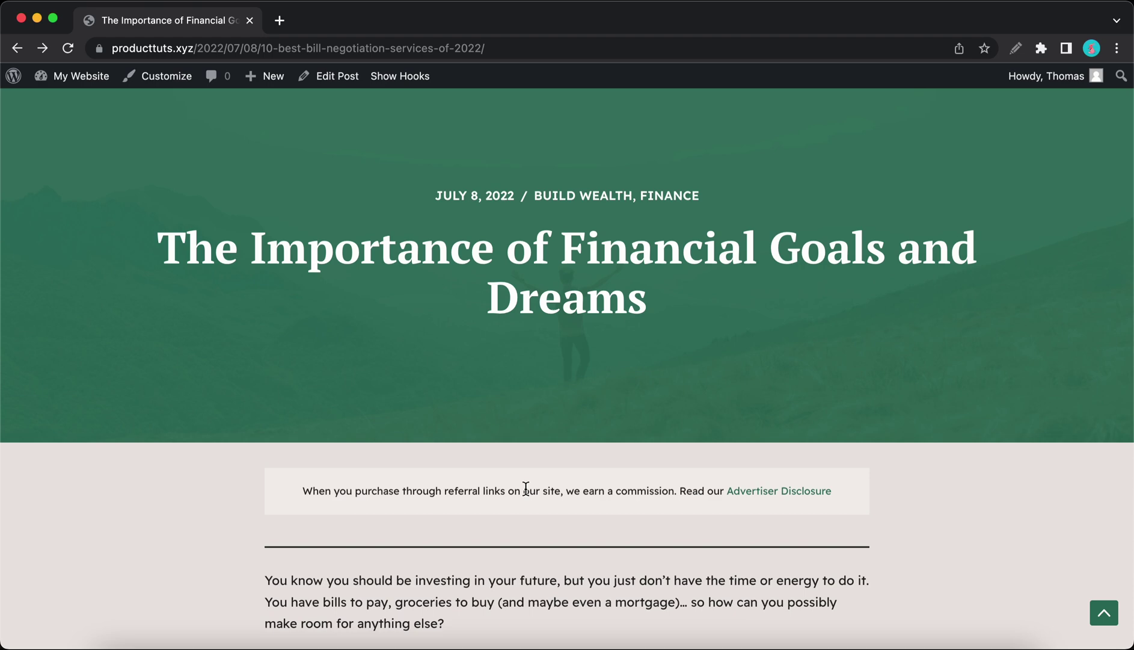
Step: Open the Affiliate notice layout and review its Before Post Content hook and Posts condition
{"action": "key", "text": "super+bracketright"}
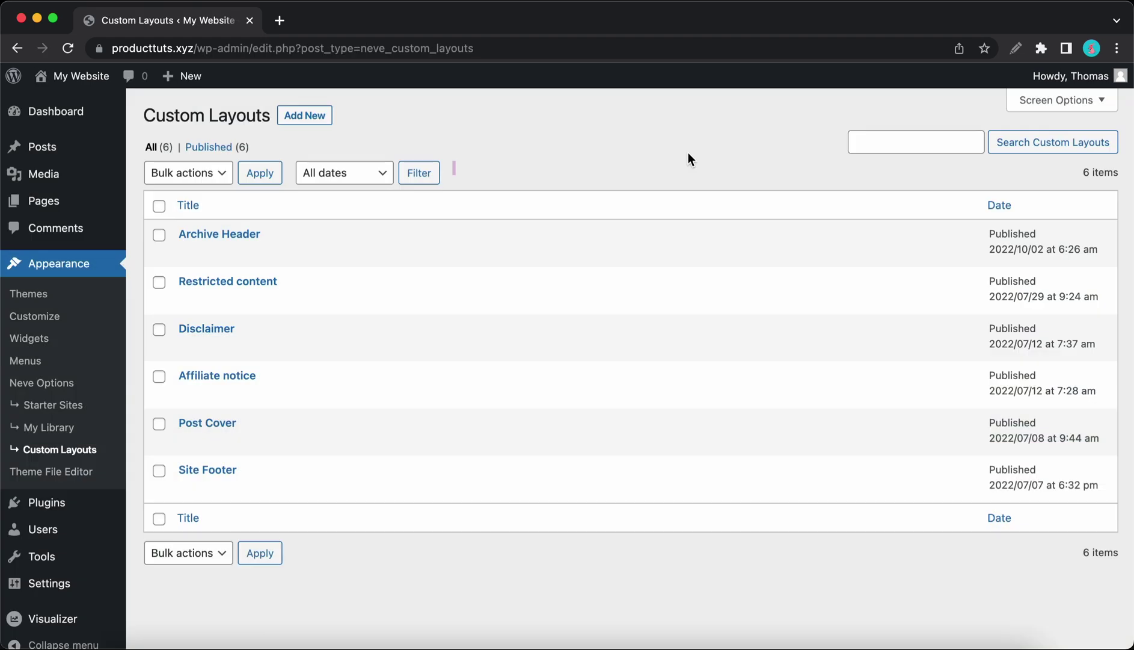
{"action": "left_click", "coordinate": [241, 379]}
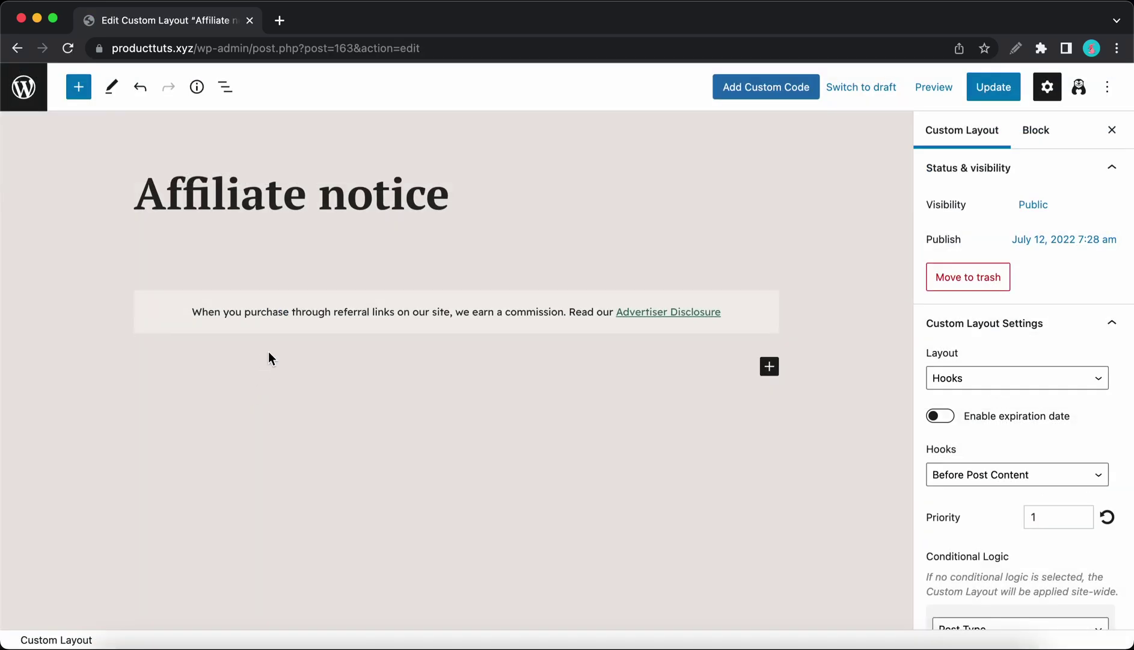
{"action": "left_click", "coordinate": [352, 323]}
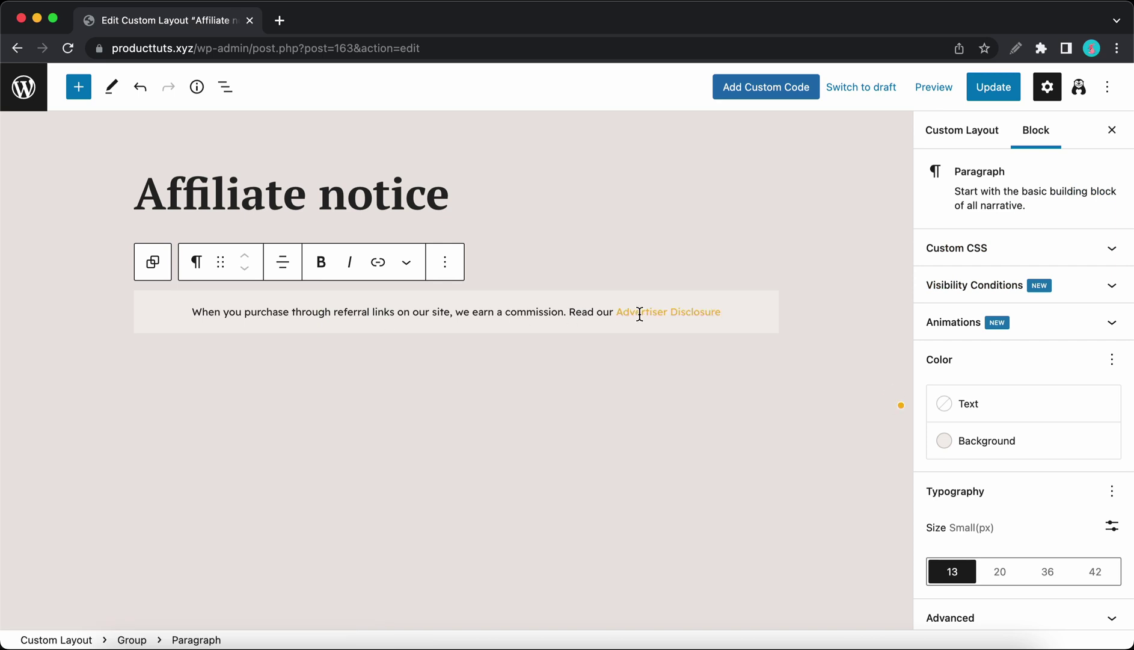
{"action": "left_click", "coordinate": [575, 340]}
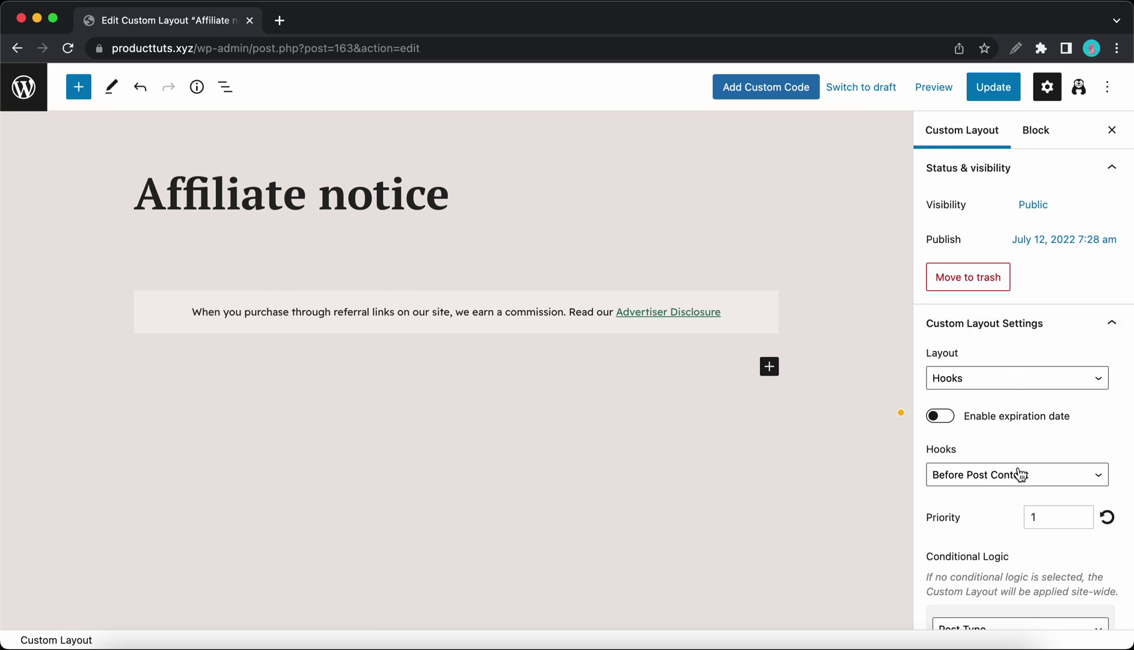
{"action": "scroll", "coordinate": [1016, 475], "scroll_direction": "down", "scroll_amount": 5}
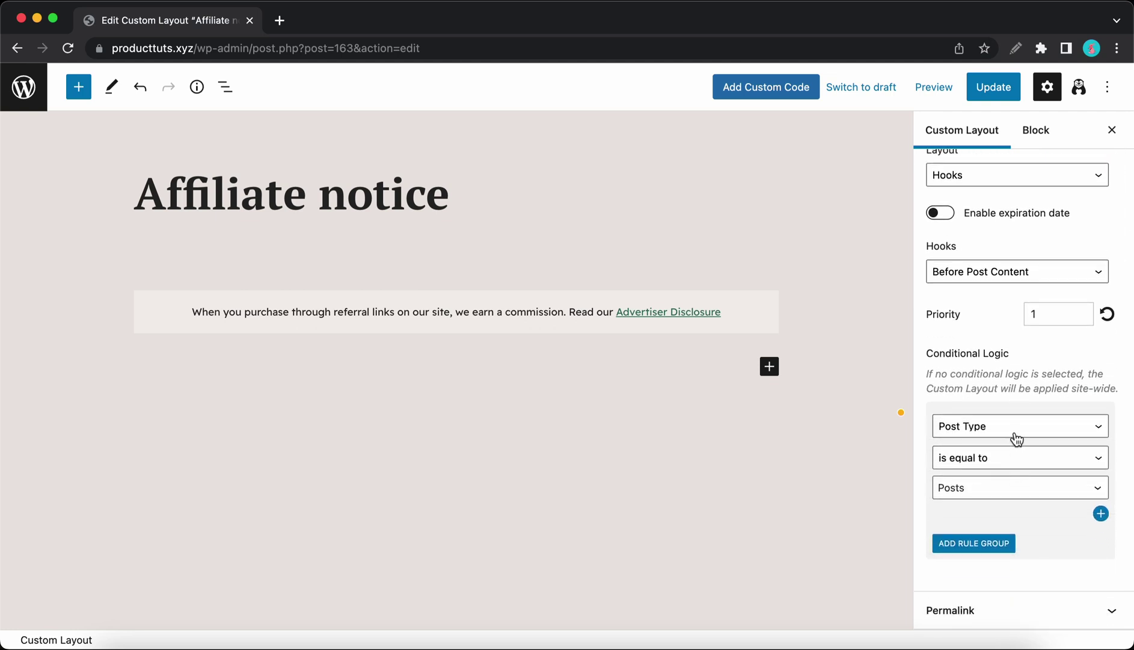
{"action": "left_click", "coordinate": [1017, 438]}
{"action": "left_click", "coordinate": [1016, 438]}
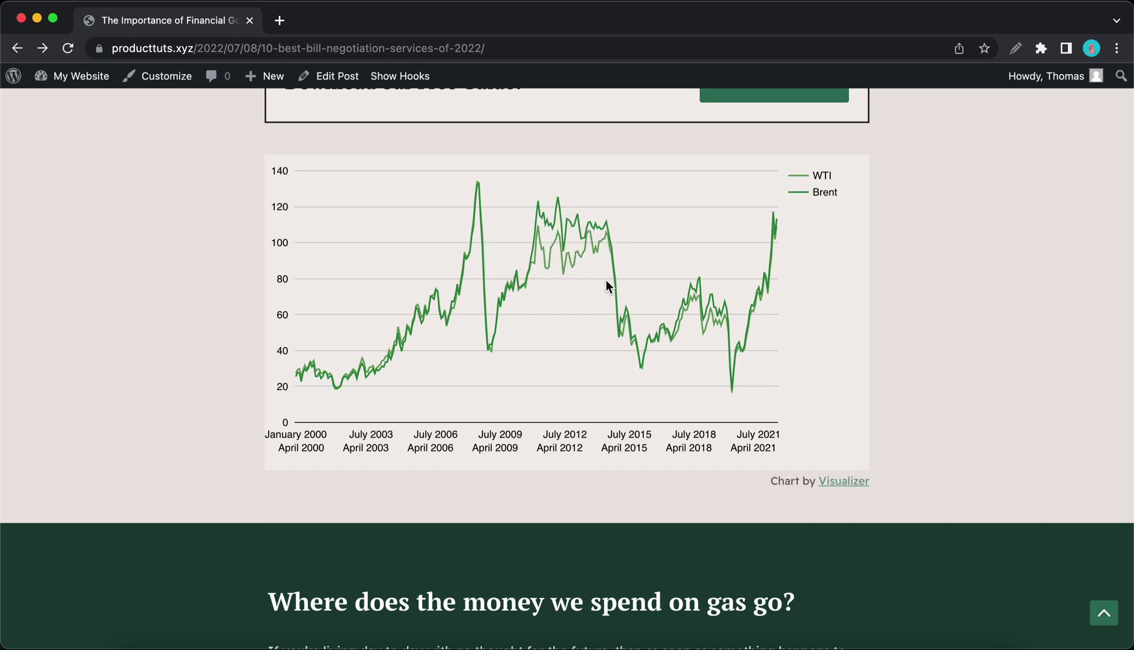
Step: Scroll the Financial Goals post past the oil price chart toward the share buttons
{"action": "mouse_move", "coordinate": [629, 313]}
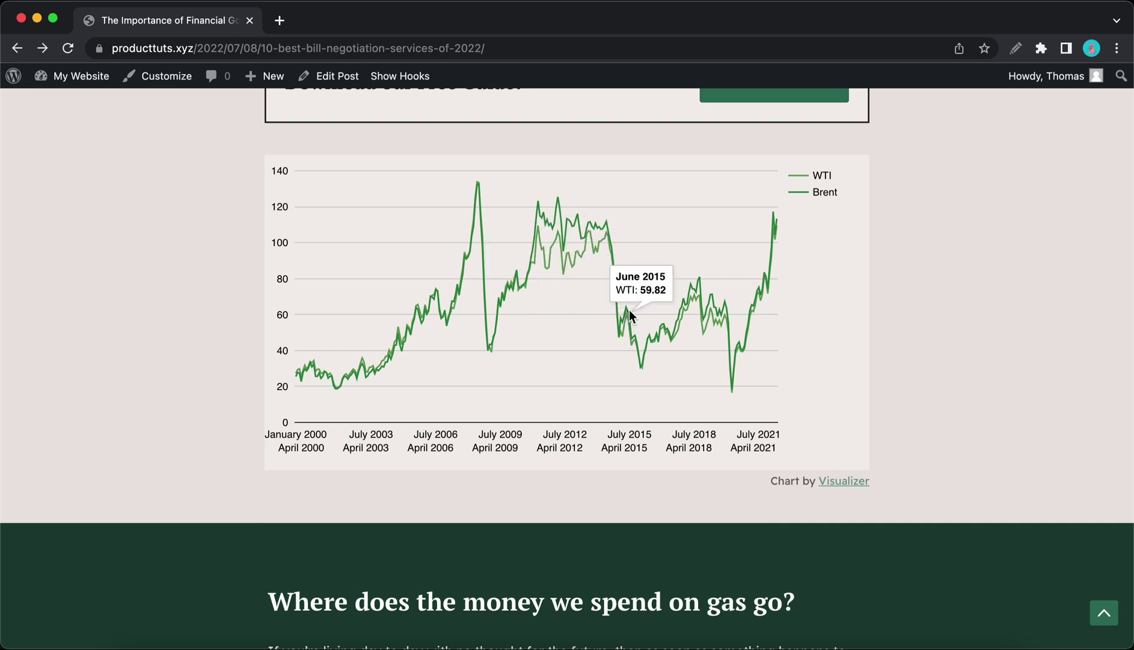
{"action": "scroll", "coordinate": [629, 310], "scroll_direction": "down", "scroll_amount": 15}
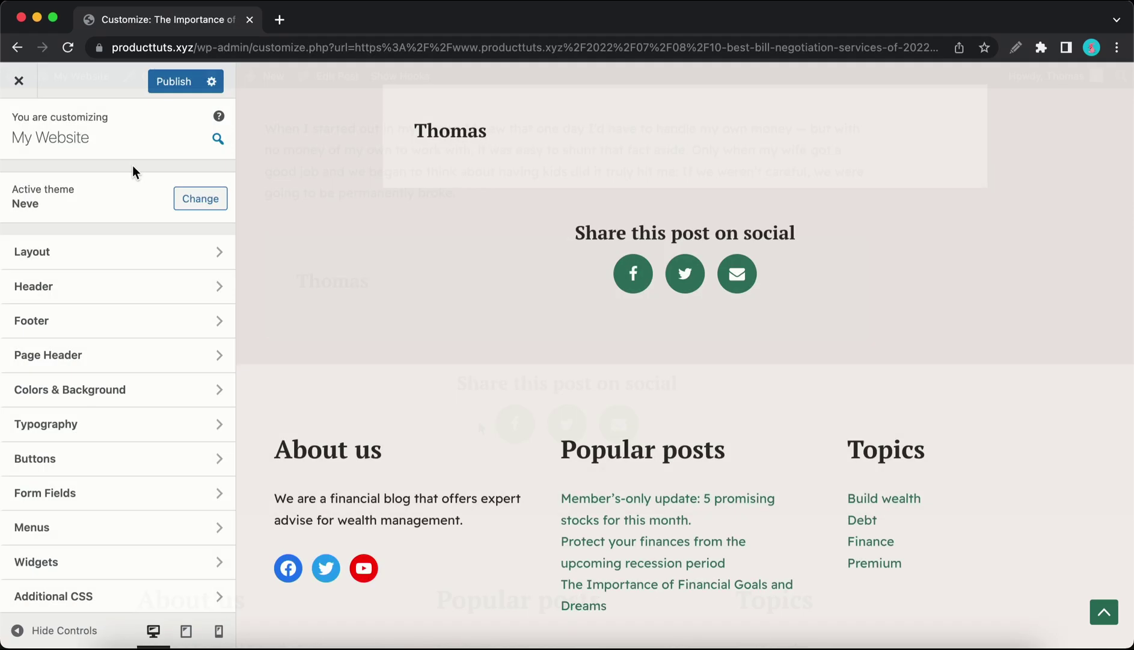
Step: In Layout > Single Post, expand Sharing Icons and then the Facebook share item
{"action": "left_click", "coordinate": [147, 258]}
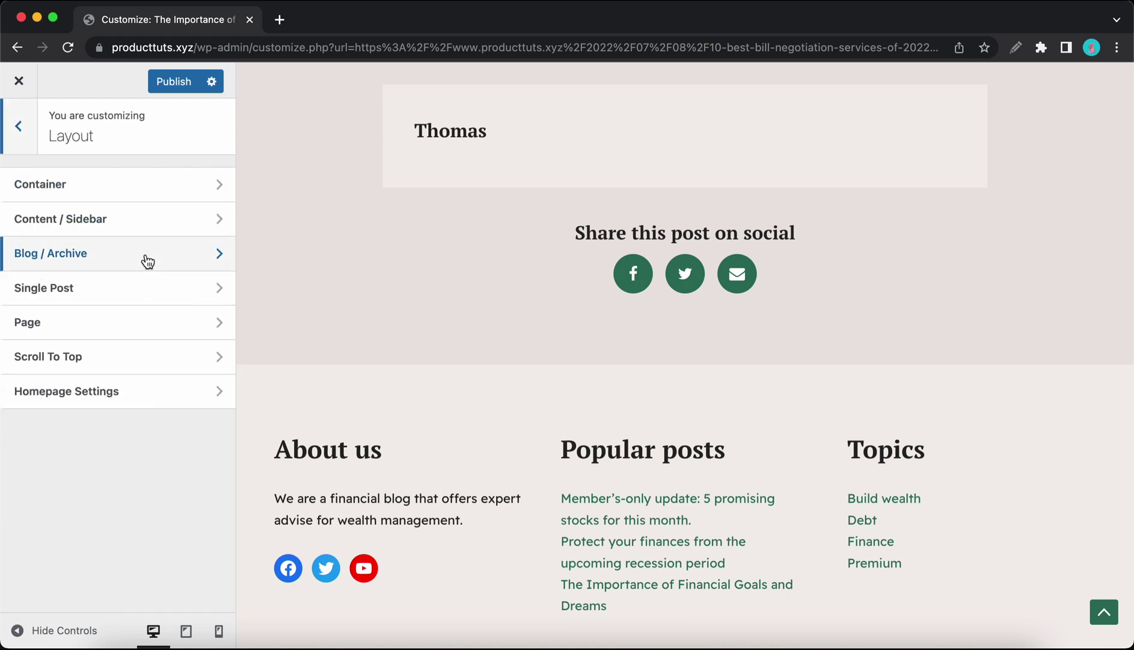
{"action": "left_click", "coordinate": [147, 291]}
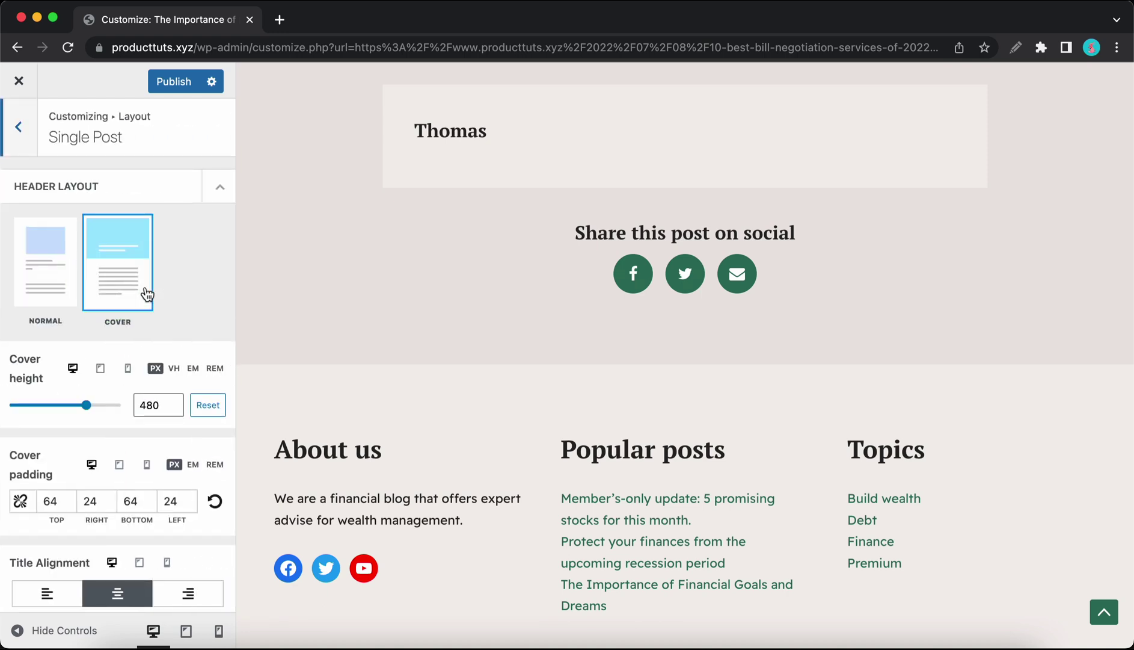
{"action": "scroll", "coordinate": [147, 294], "scroll_direction": "down", "scroll_amount": 10}
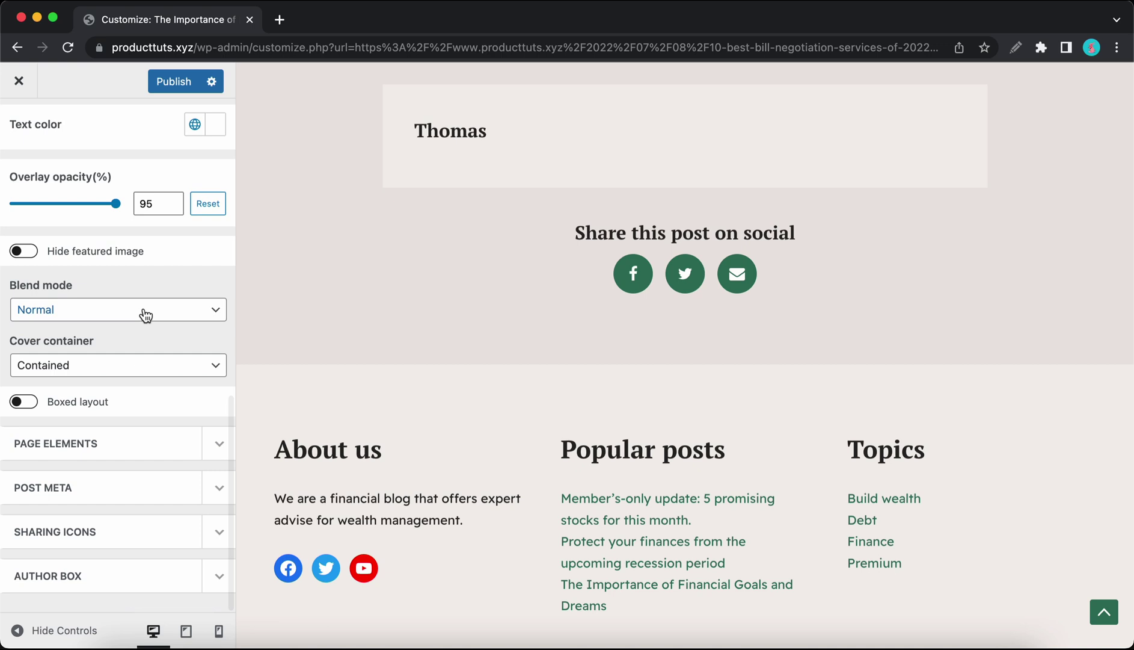
{"action": "left_click", "coordinate": [143, 535]}
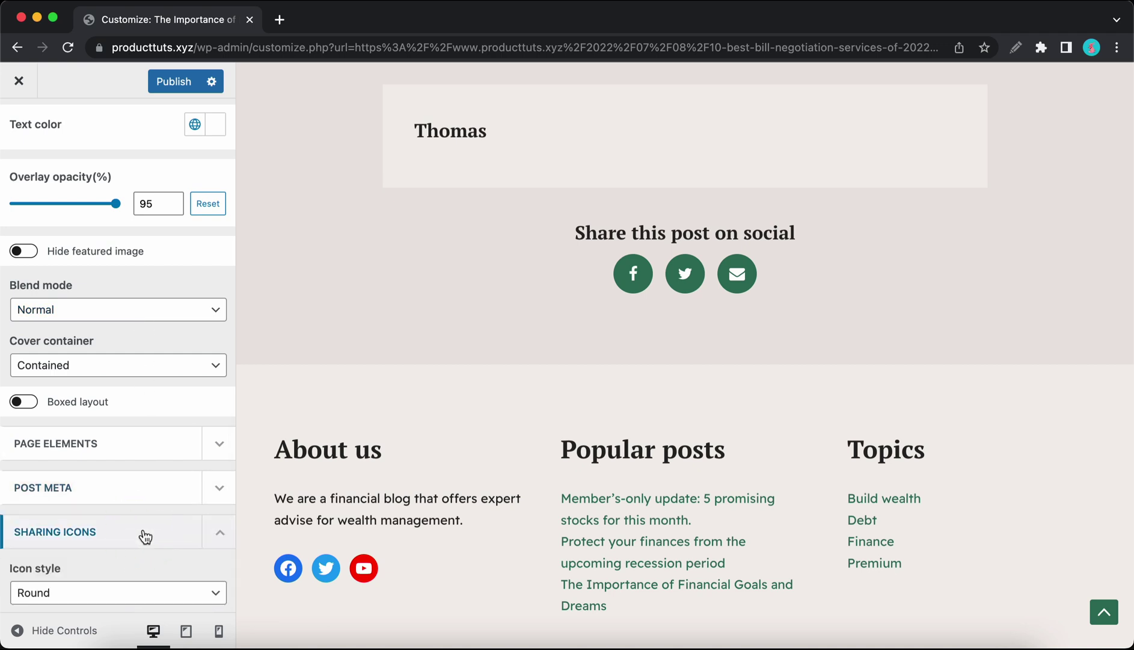
{"action": "scroll", "coordinate": [144, 535], "scroll_direction": "down", "scroll_amount": 8}
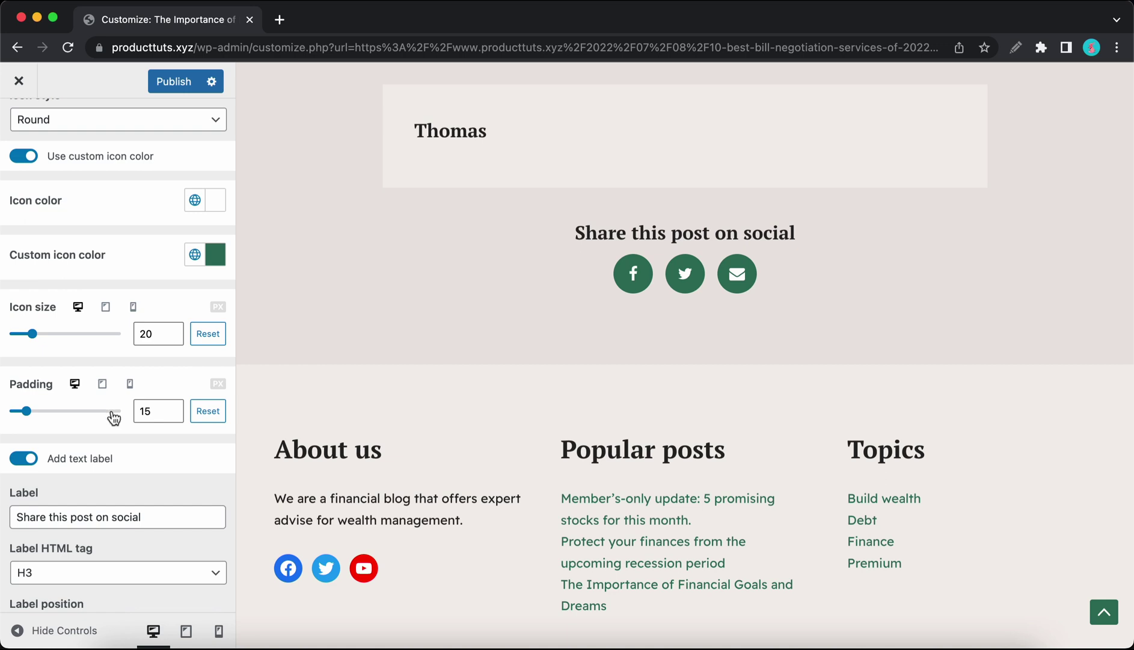
{"action": "scroll", "coordinate": [113, 417], "scroll_direction": "down", "scroll_amount": 6}
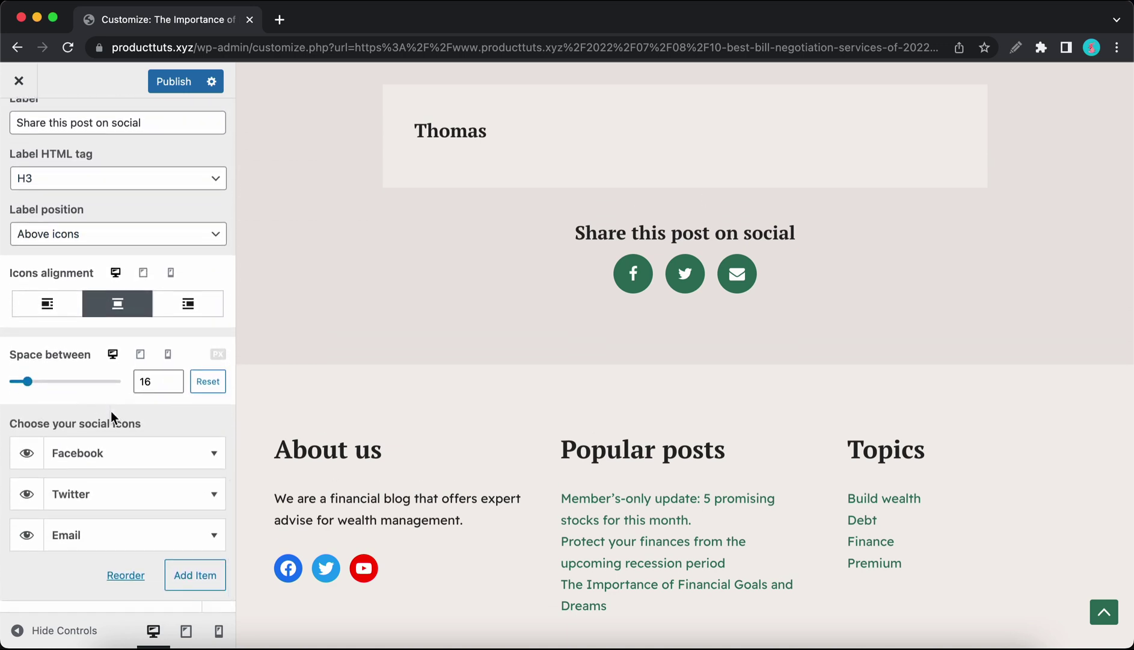
{"action": "left_click", "coordinate": [132, 461]}
{"action": "scroll", "coordinate": [132, 461], "scroll_direction": "down", "scroll_amount": 4}
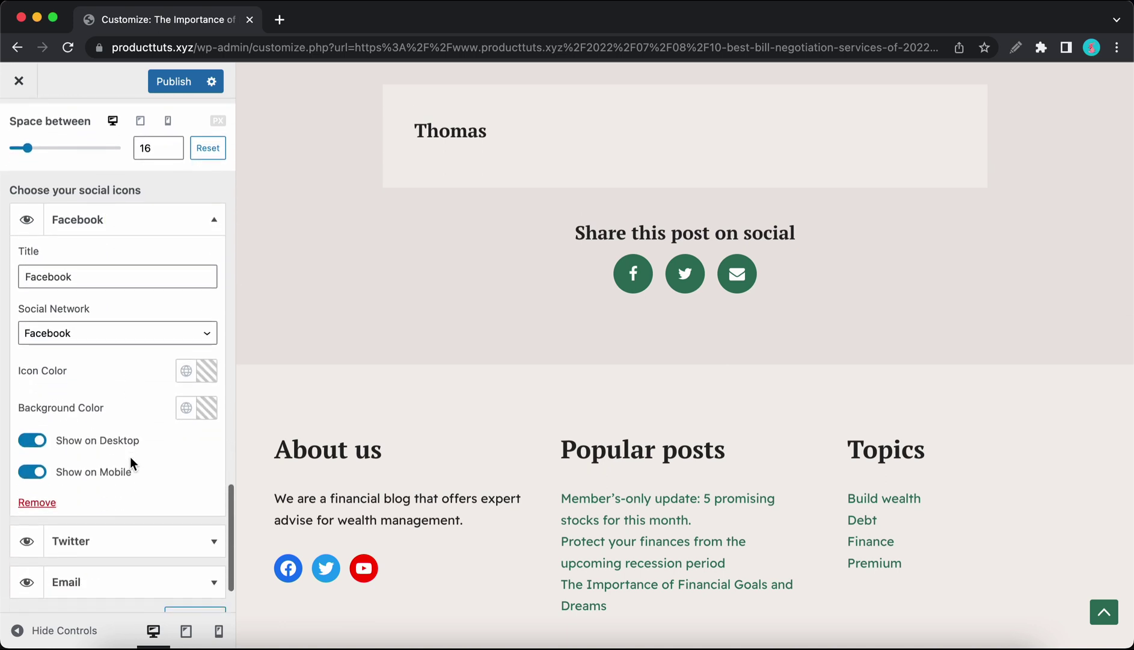
Step: Add a share item titled 'Pinterest' with Pinterest as its social network
{"action": "left_click", "coordinate": [156, 223]}
{"action": "left_click", "coordinate": [193, 535]}
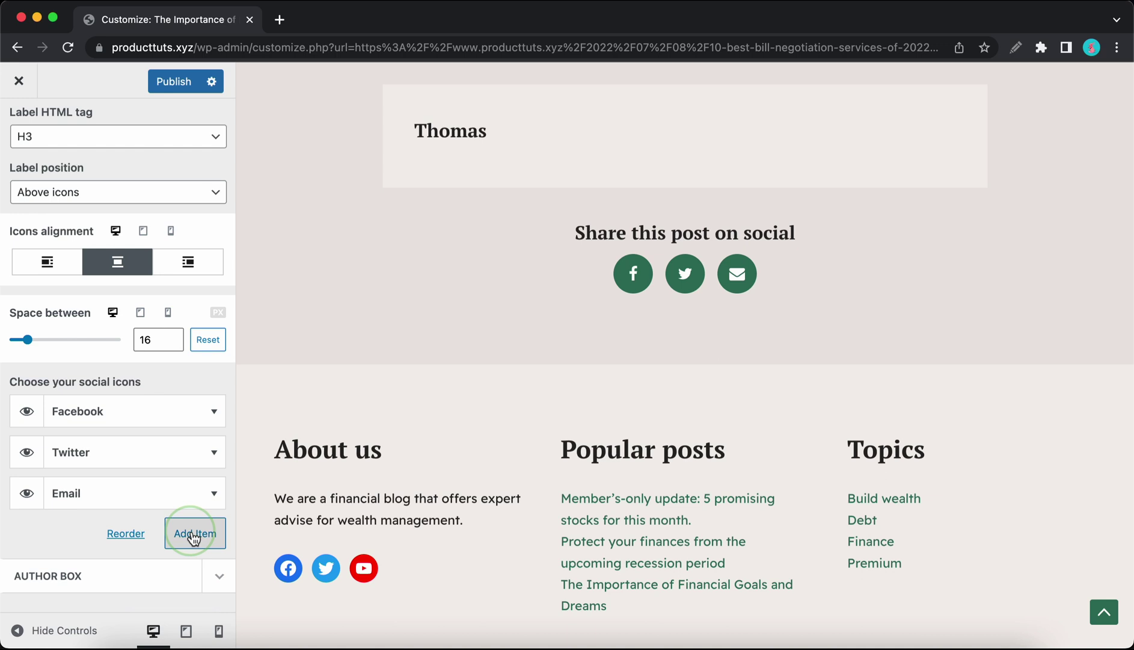
{"action": "left_click", "coordinate": [178, 537]}
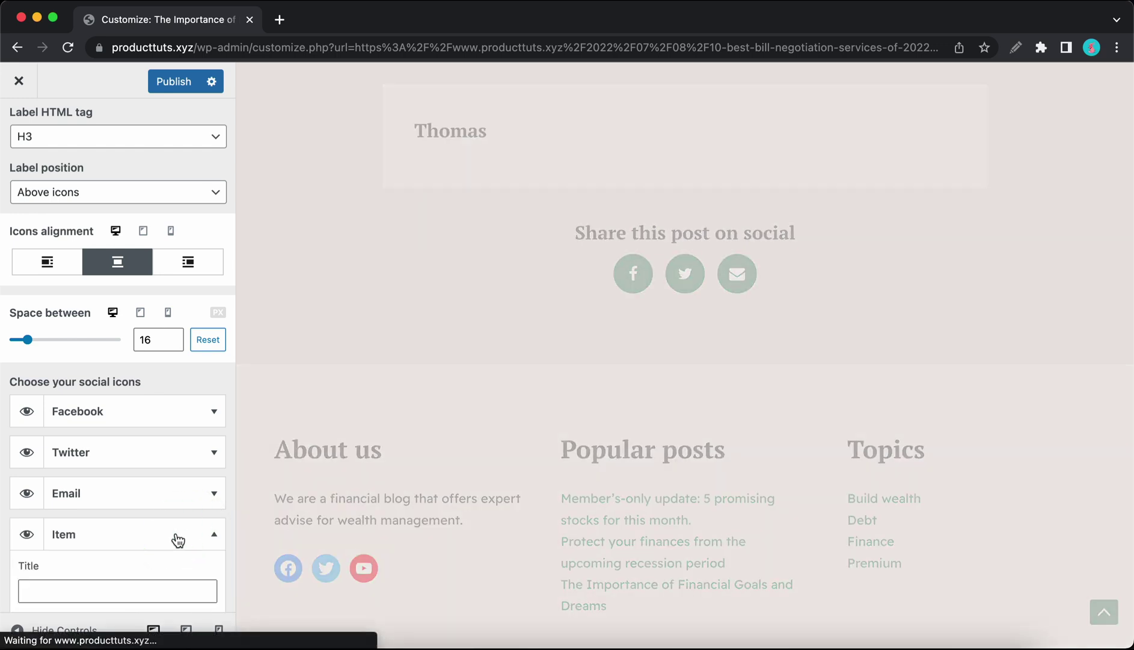
{"action": "scroll", "coordinate": [179, 531], "scroll_direction": "down", "scroll_amount": 3}
{"action": "left_click", "coordinate": [147, 434]}
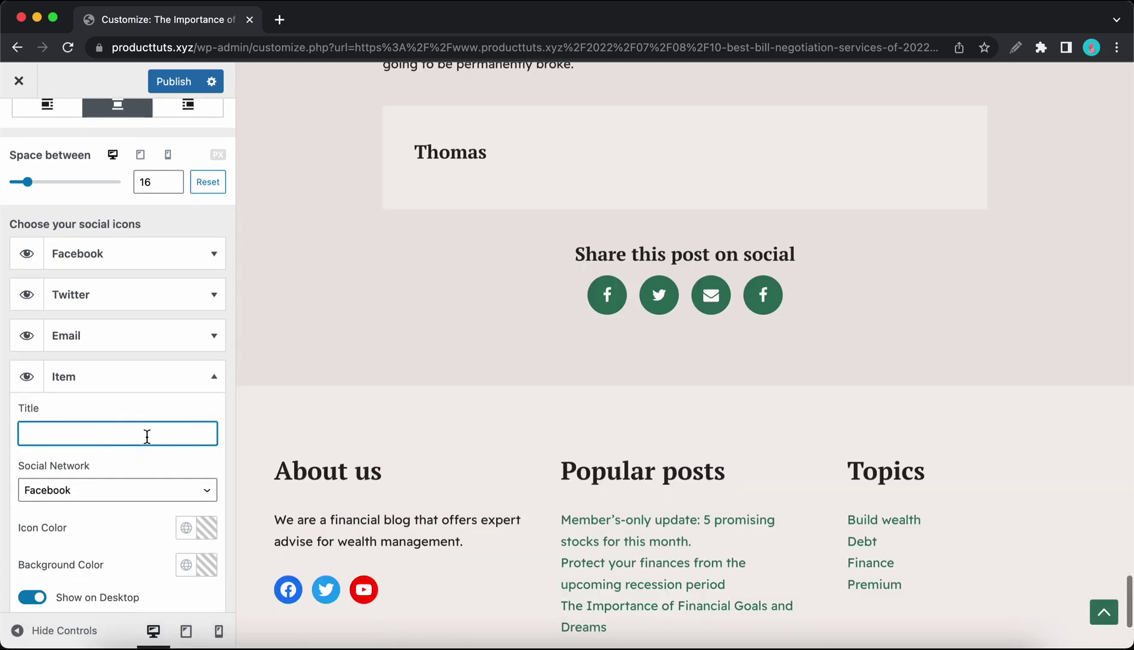
{"action": "type", "text": "Pinterest"}
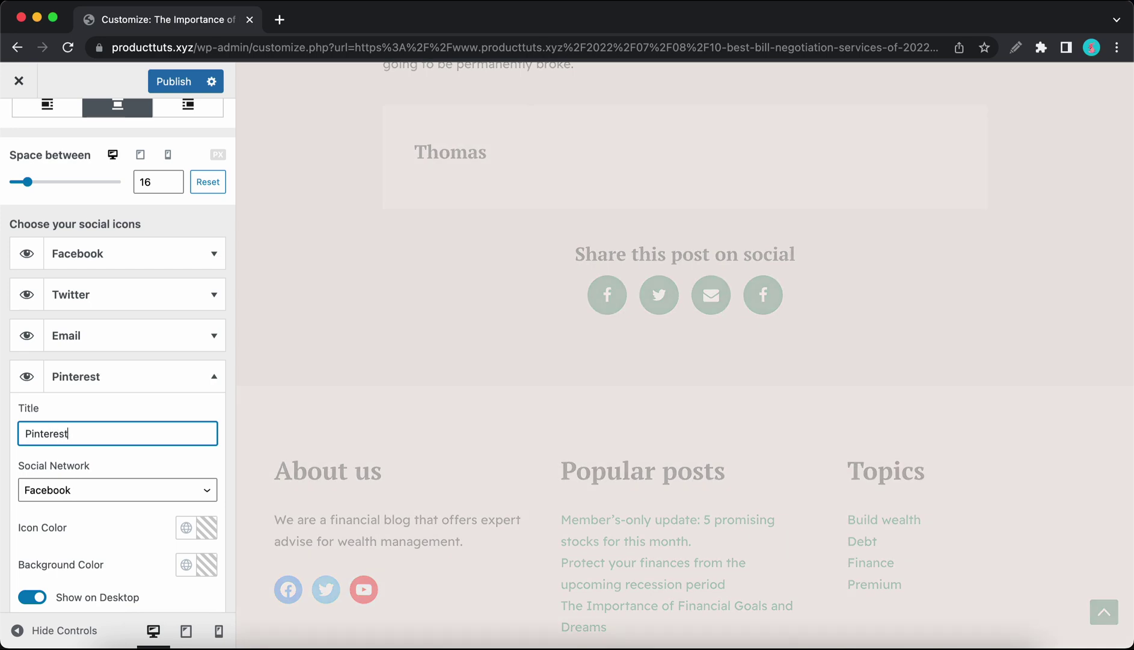
{"action": "left_click", "coordinate": [170, 491]}
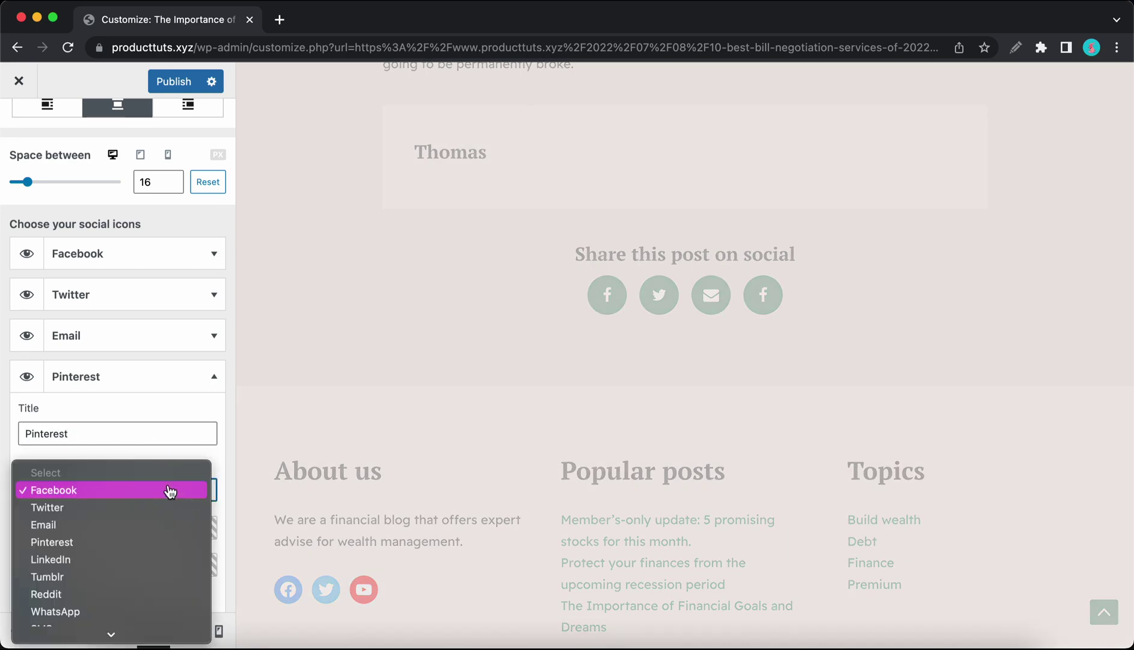
{"action": "left_click", "coordinate": [136, 542]}
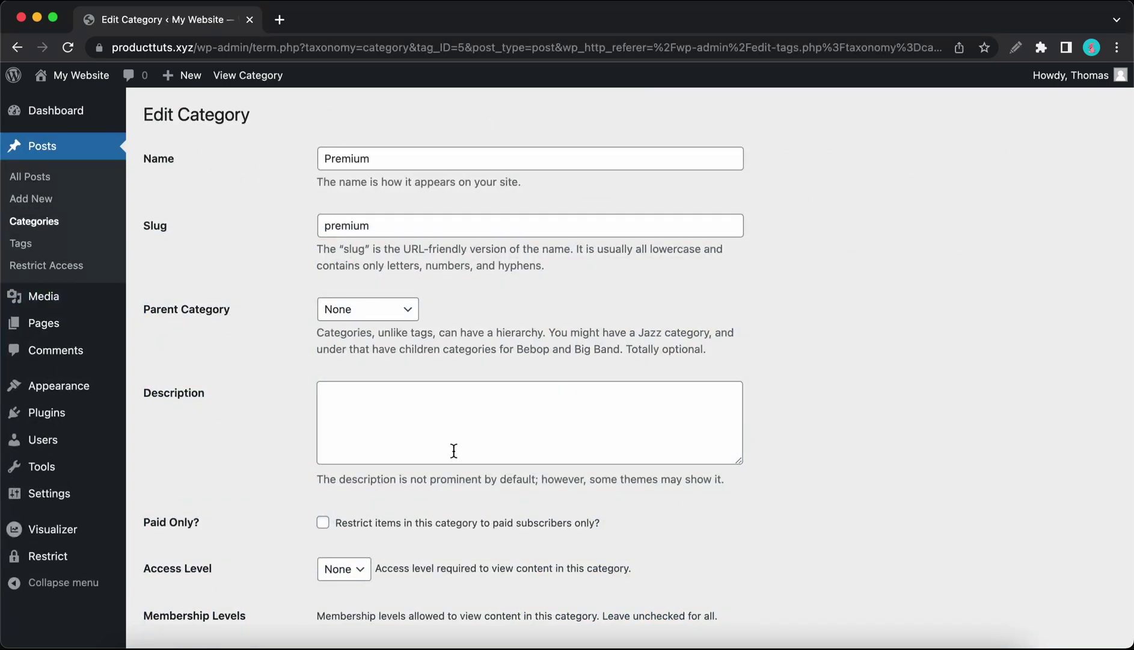
Step: Tick Paid Only? on the Premium category to restrict it to paid subscribers
{"action": "left_click", "coordinate": [324, 522]}
{"action": "scroll", "coordinate": [323, 521], "scroll_direction": "down", "scroll_amount": 2}
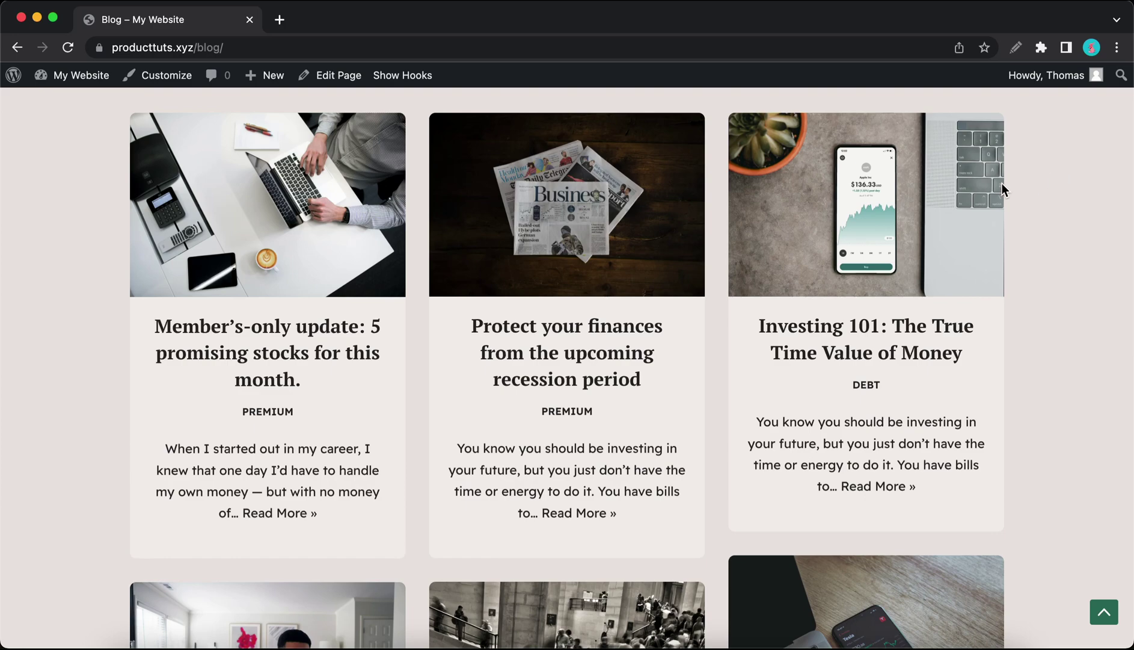
Step: Close the private window and scroll through the Member's-only update post
{"action": "right_click", "coordinate": [331, 325]}
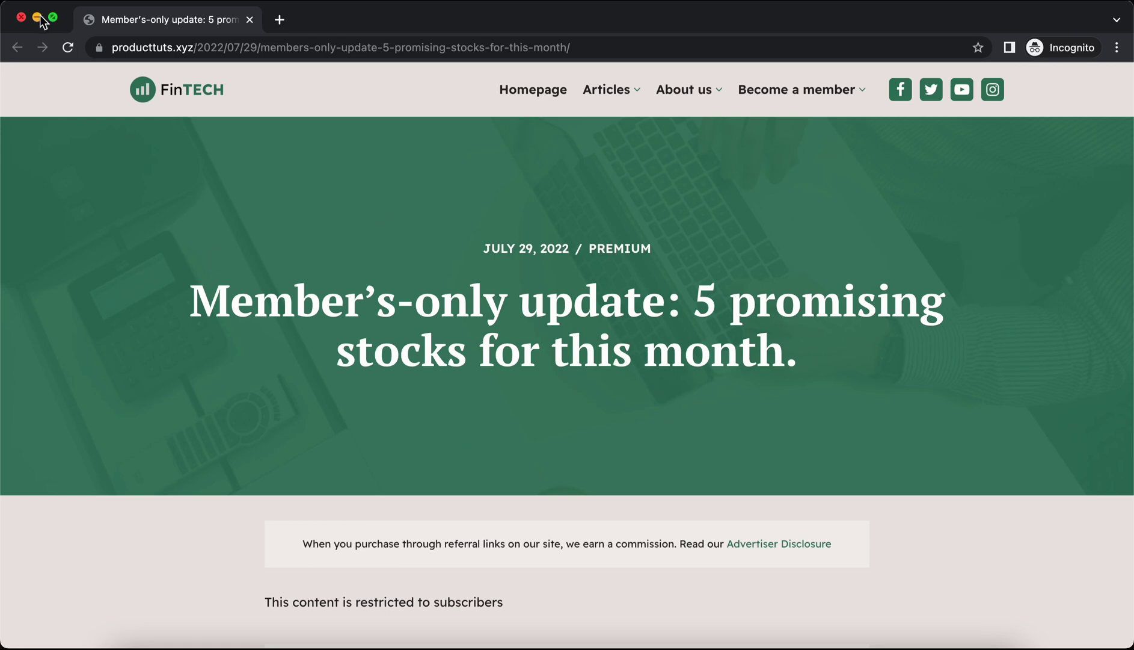
{"action": "left_click", "coordinate": [21, 18]}
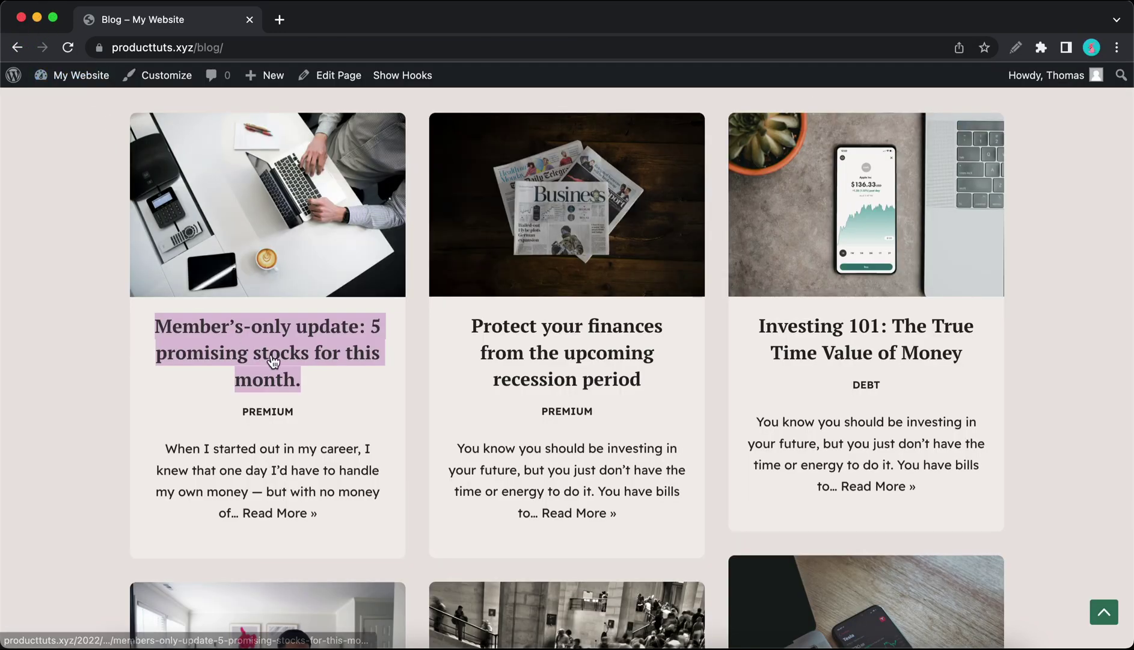
{"action": "left_click", "coordinate": [287, 335]}
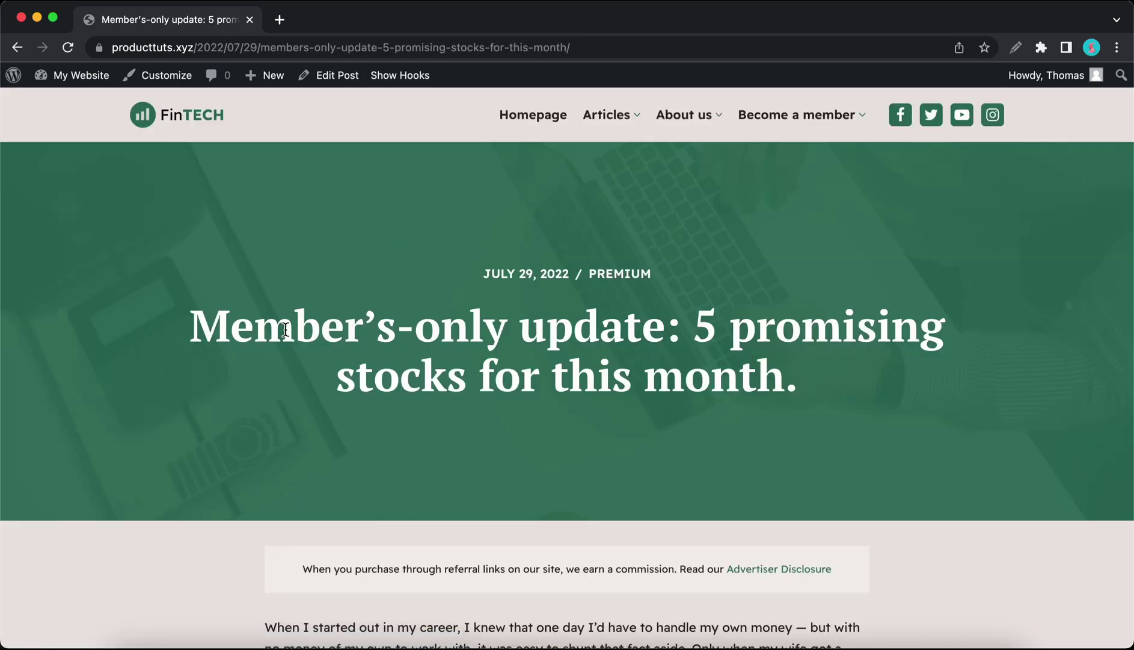
{"action": "scroll", "coordinate": [285, 329], "scroll_direction": "down", "scroll_amount": 15}
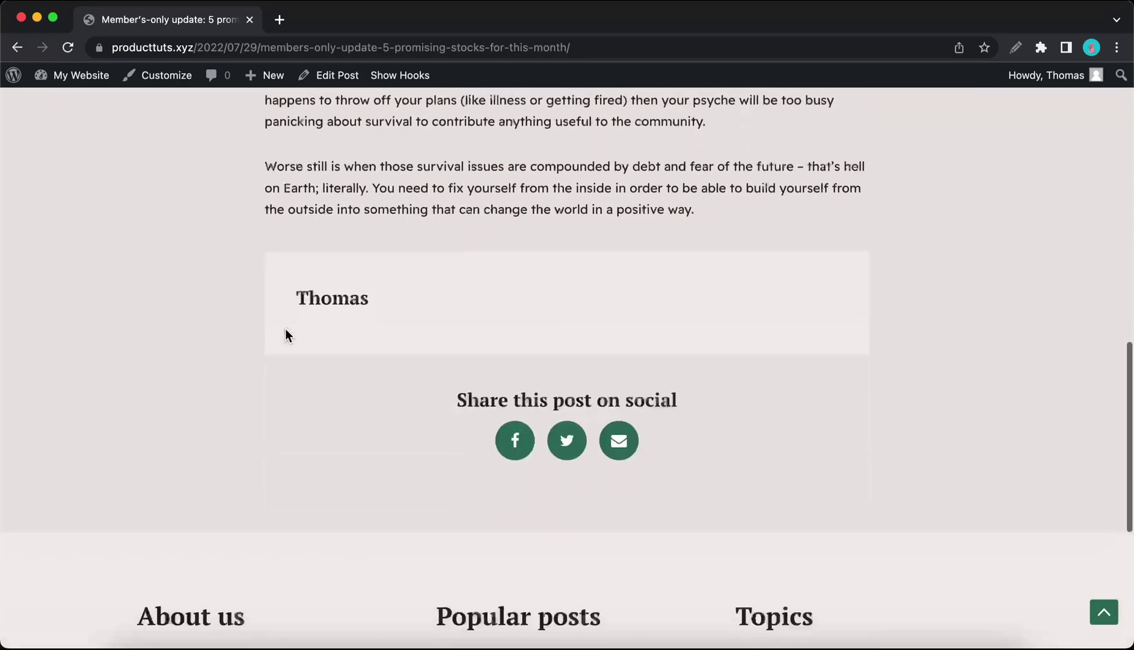
{"action": "scroll", "coordinate": [285, 329], "scroll_direction": "up", "scroll_amount": 6}
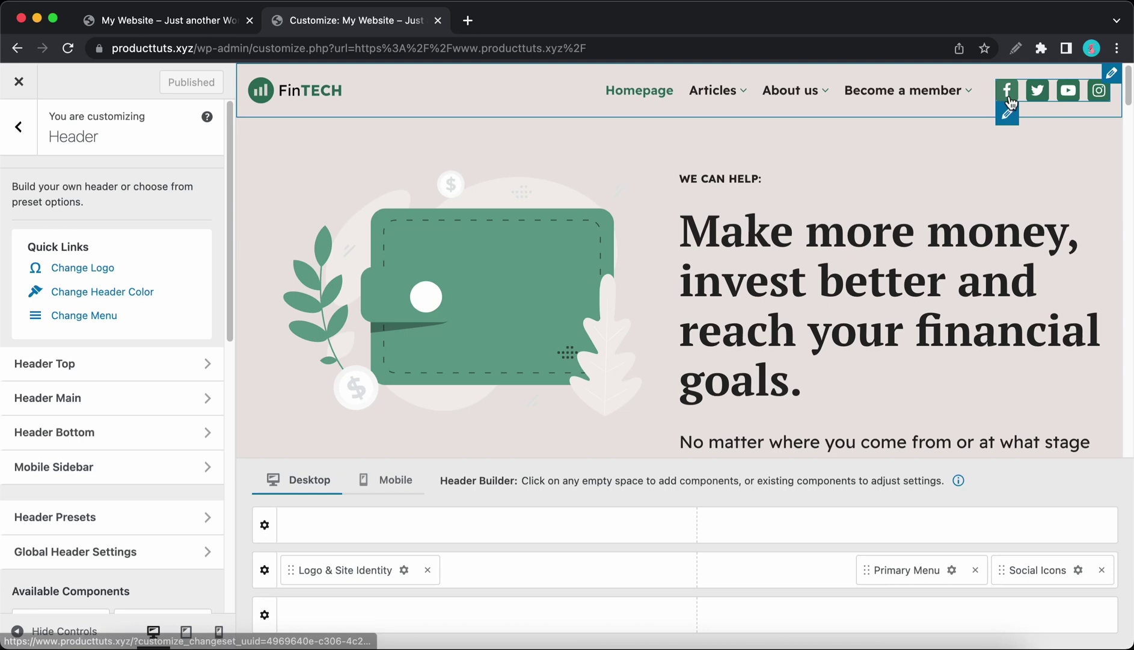
Step: Set the header social icons' Icon Size to 20 on desktop and 24 in the mobile menu
{"action": "left_click", "coordinate": [1008, 112]}
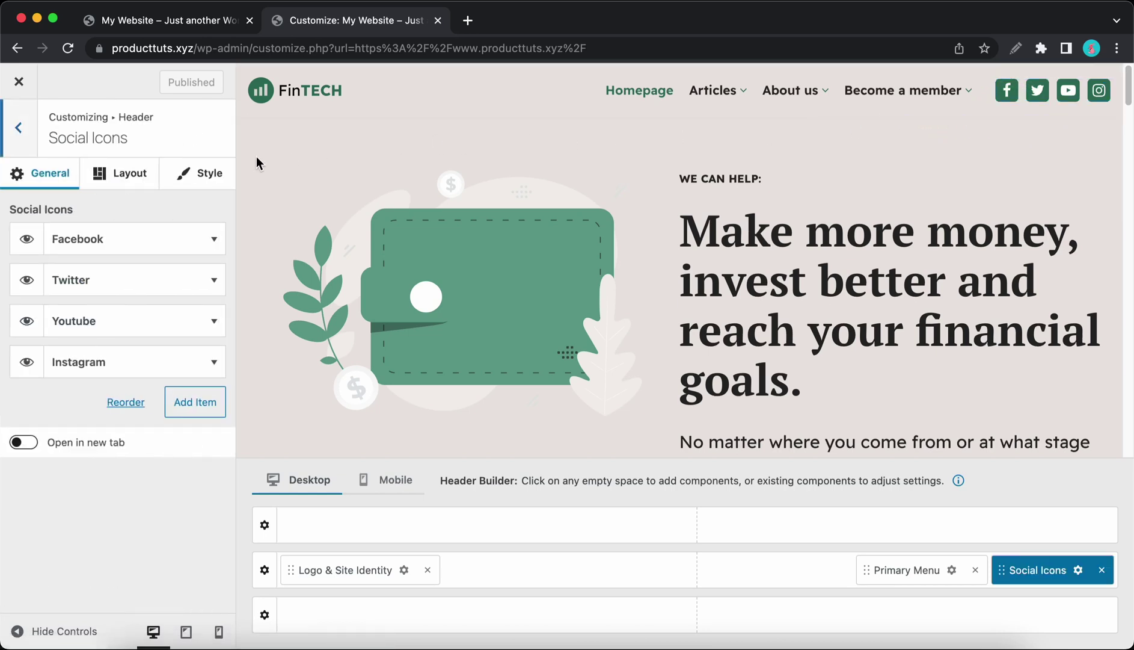
{"action": "left_click", "coordinate": [202, 175]}
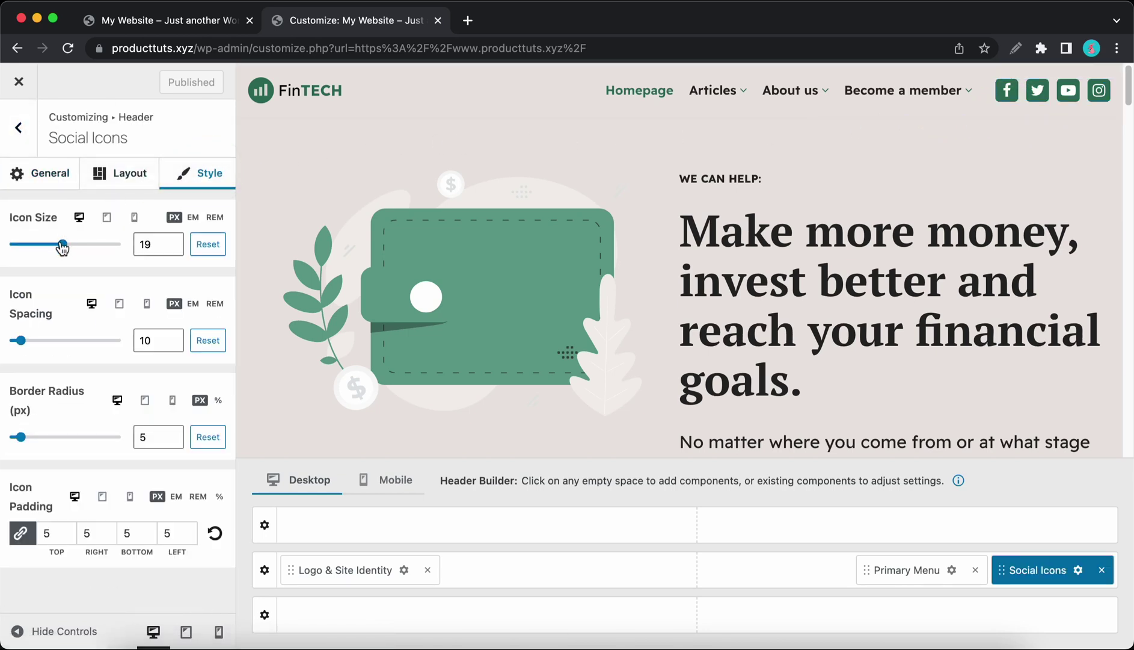
{"action": "mouse_move", "coordinate": [62, 247]}
{"action": "left_mouse_down"}
{"action": "mouse_move", "coordinate": [87, 245]}
{"action": "mouse_move", "coordinate": [65, 248]}
{"action": "left_mouse_up"}
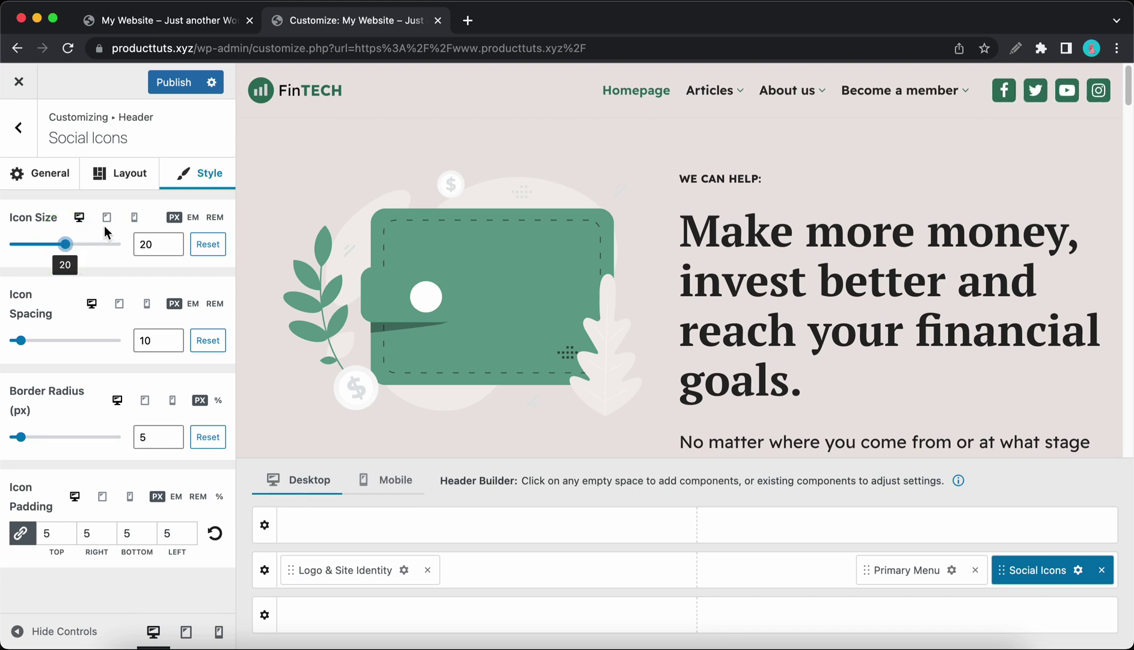
{"action": "left_click", "coordinate": [134, 217]}
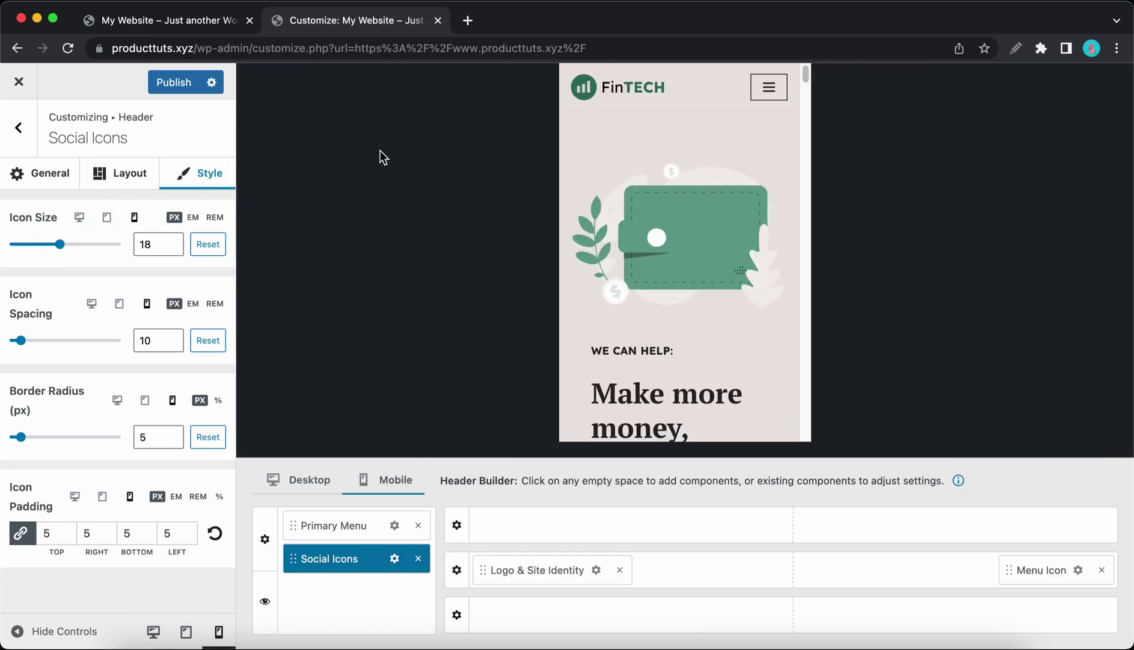
{"action": "left_click", "coordinate": [767, 87]}
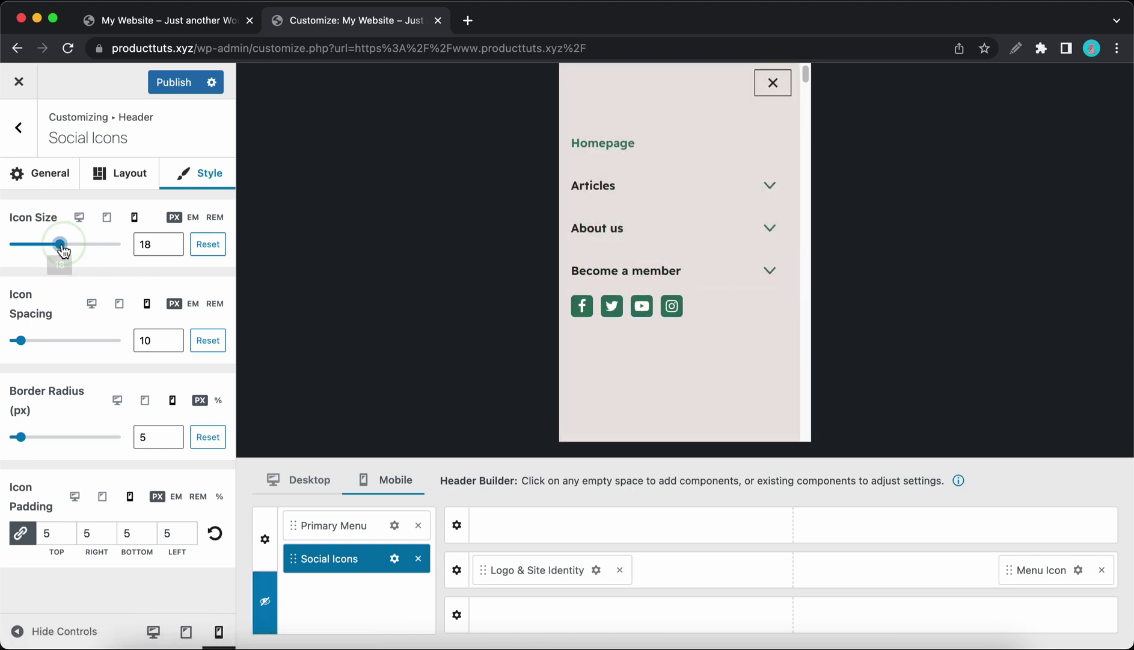
{"action": "mouse_move", "coordinate": [58, 247]}
{"action": "left_mouse_down"}
{"action": "mouse_move", "coordinate": [49, 251]}
{"action": "mouse_move", "coordinate": [62, 252]}
{"action": "left_mouse_up"}
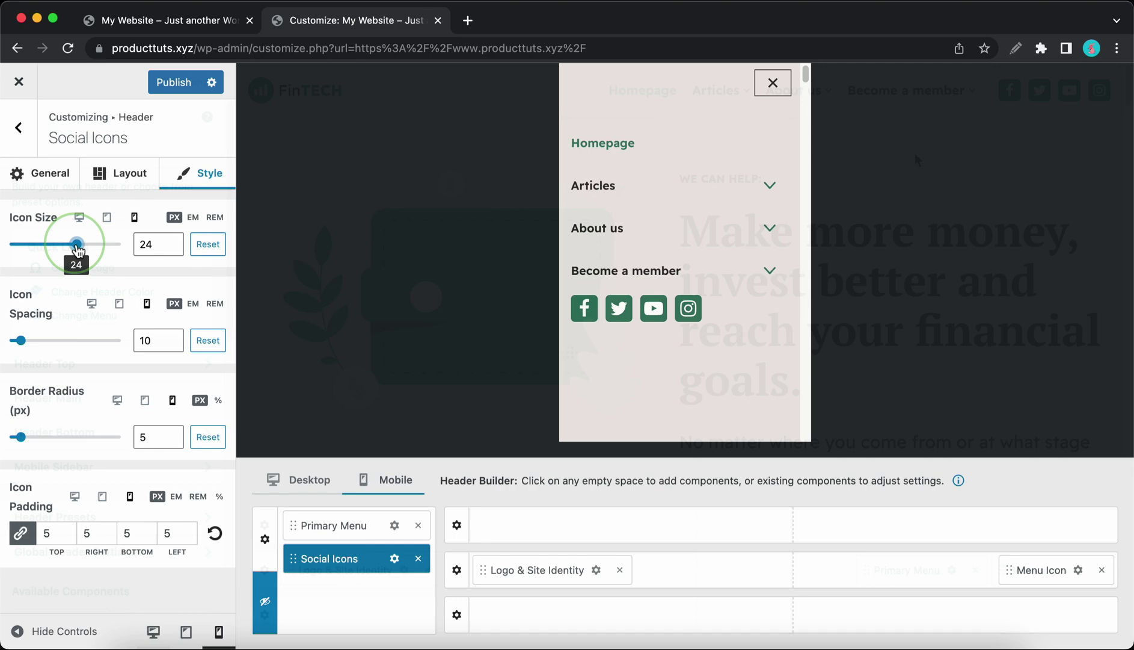
{"action": "mouse_move", "coordinate": [734, 93]}
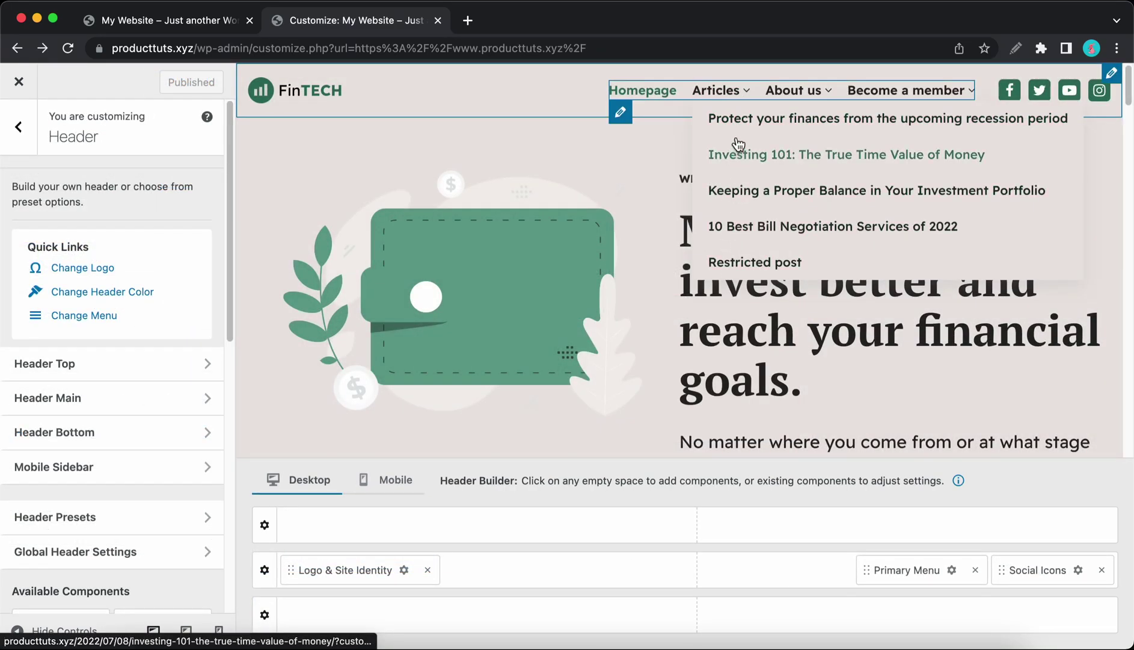
Step: Set the Primary Menu's Submenu Icon colour to Primary Accent green
{"action": "left_click", "coordinate": [952, 571]}
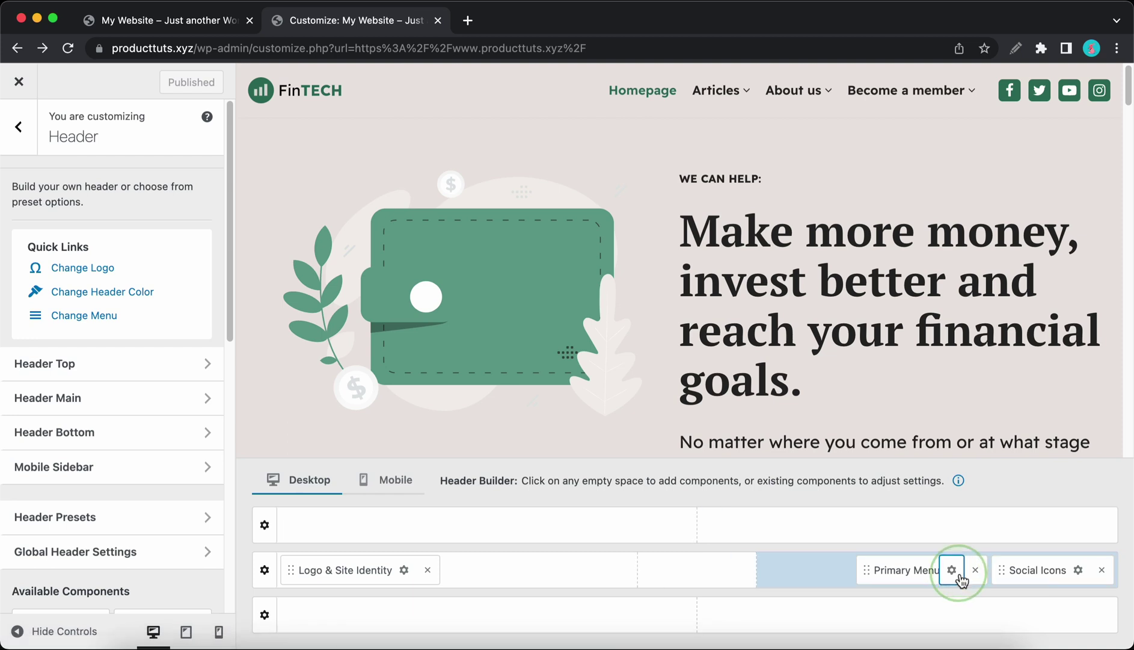
{"action": "left_click", "coordinate": [209, 180]}
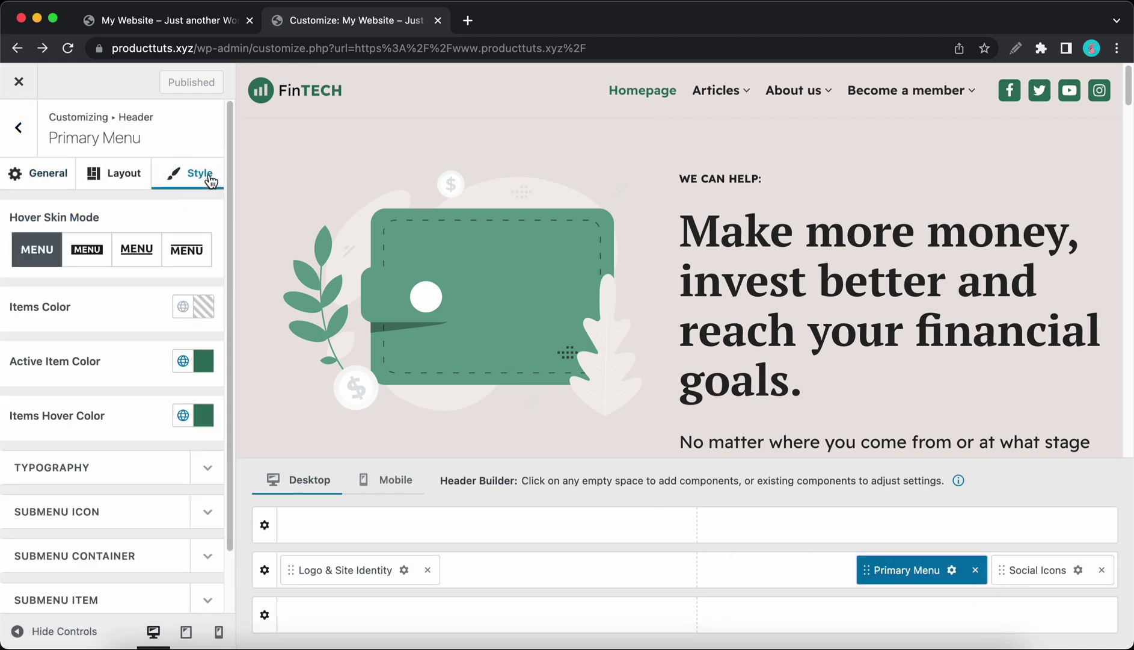
{"action": "scroll", "coordinate": [154, 336], "scroll_direction": "down", "scroll_amount": 2}
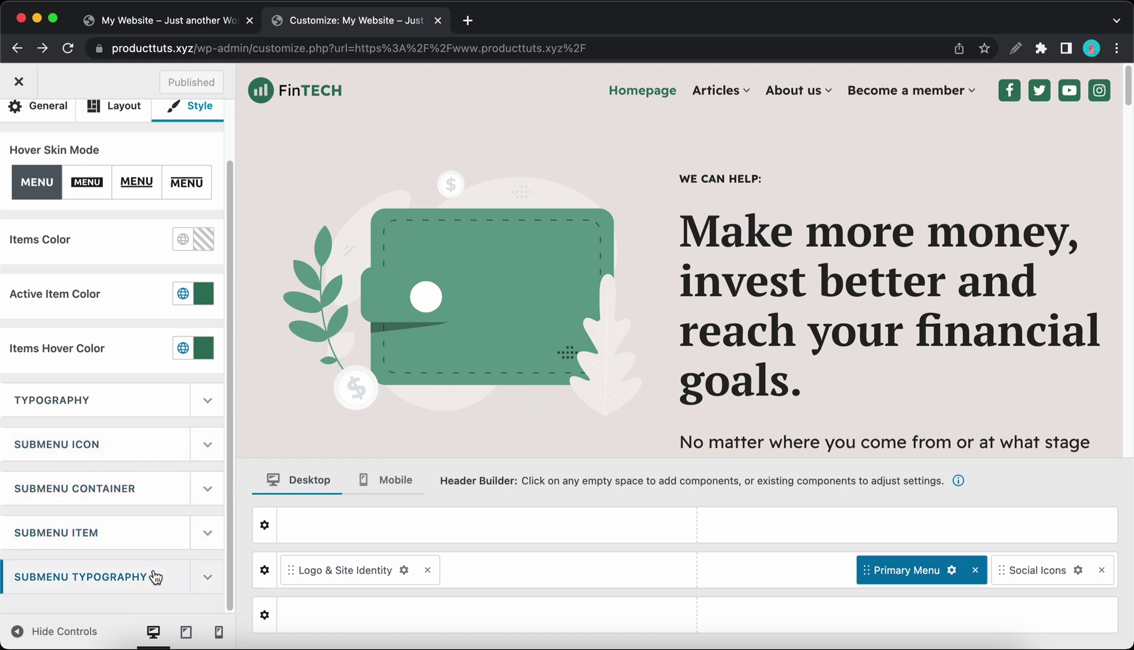
{"action": "left_click", "coordinate": [196, 452]}
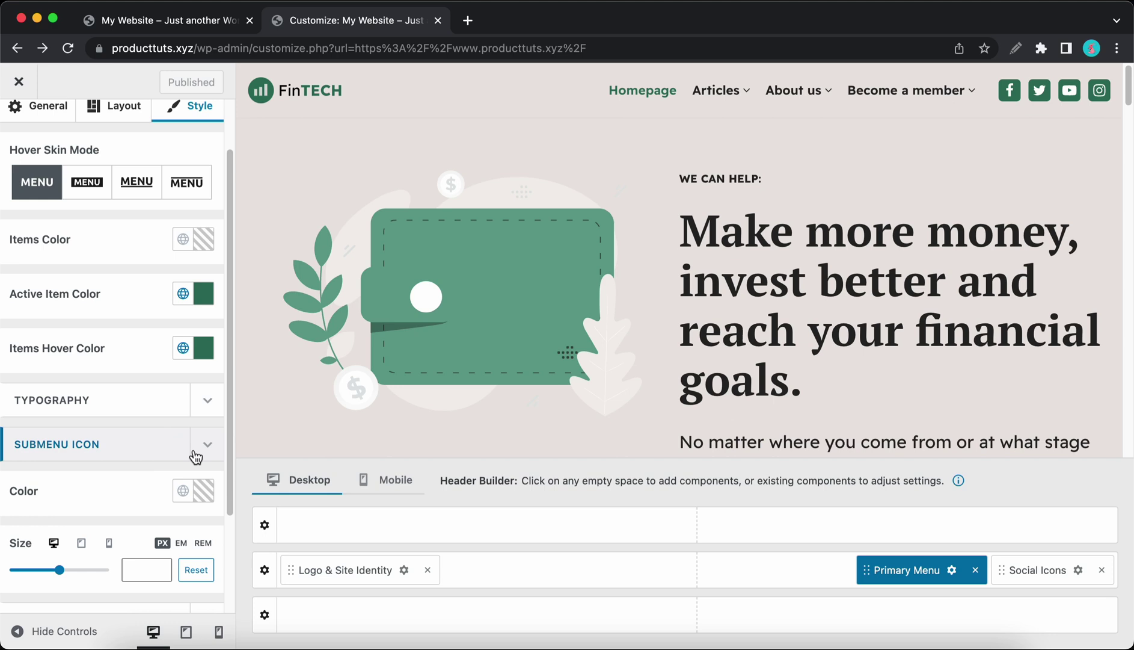
{"action": "left_click", "coordinate": [183, 490]}
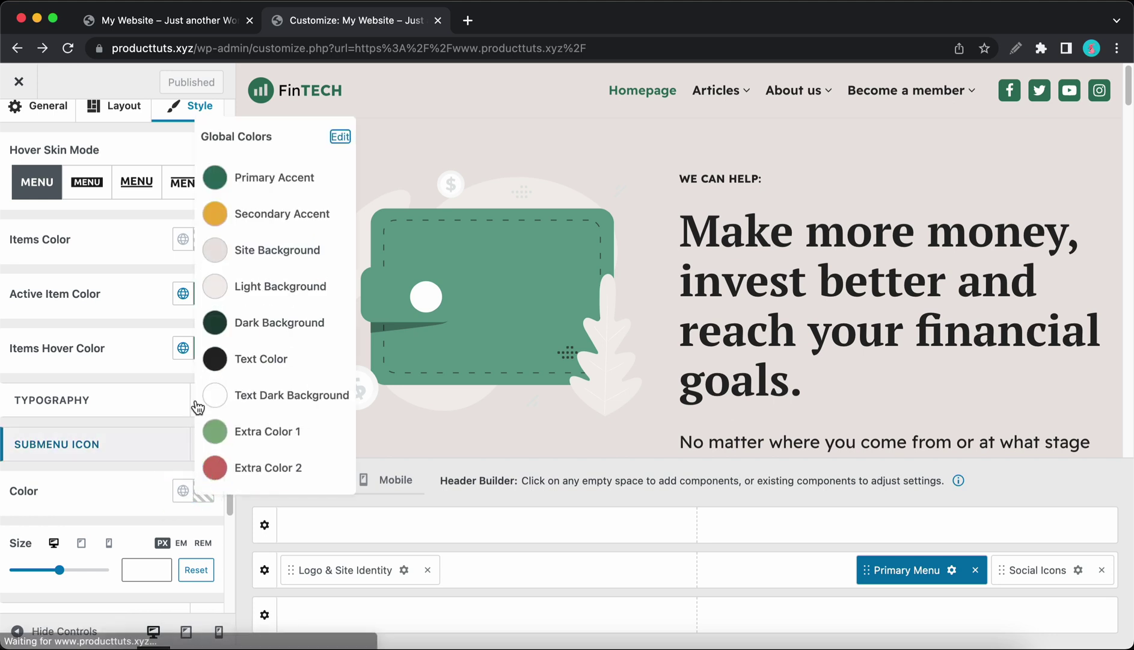
{"action": "left_click", "coordinate": [234, 181]}
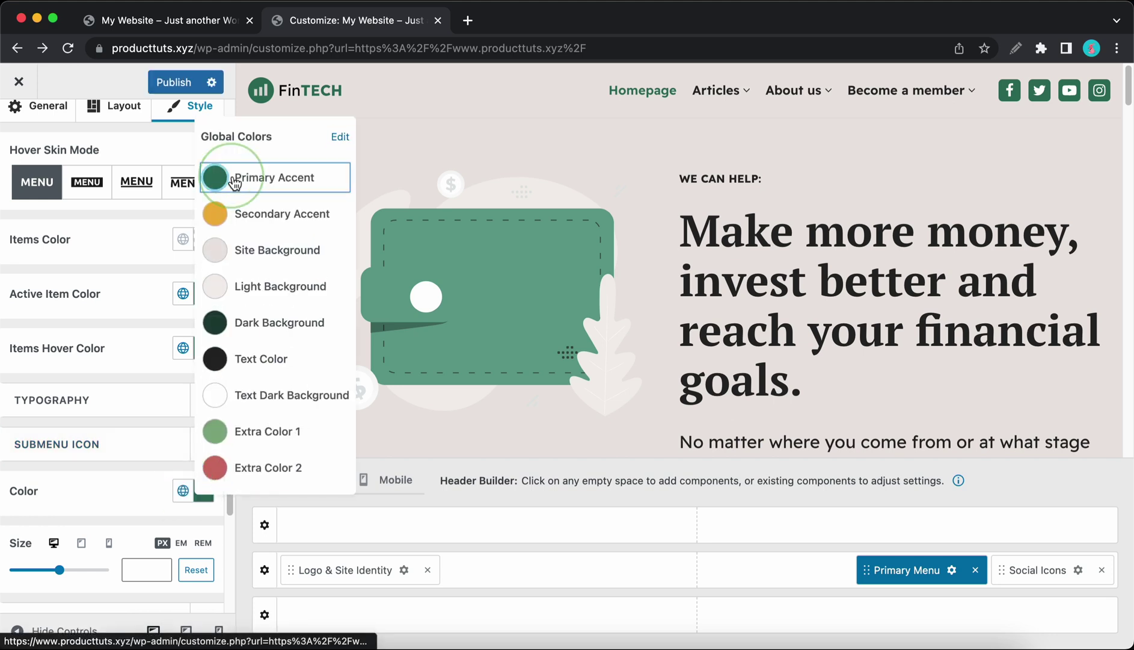
{"action": "left_click", "coordinate": [171, 473]}
Step: Give submenu items the filled hover skin and Secondary Accent yellow hover text
{"action": "scroll", "coordinate": [171, 472], "scroll_direction": "down", "scroll_amount": 5}
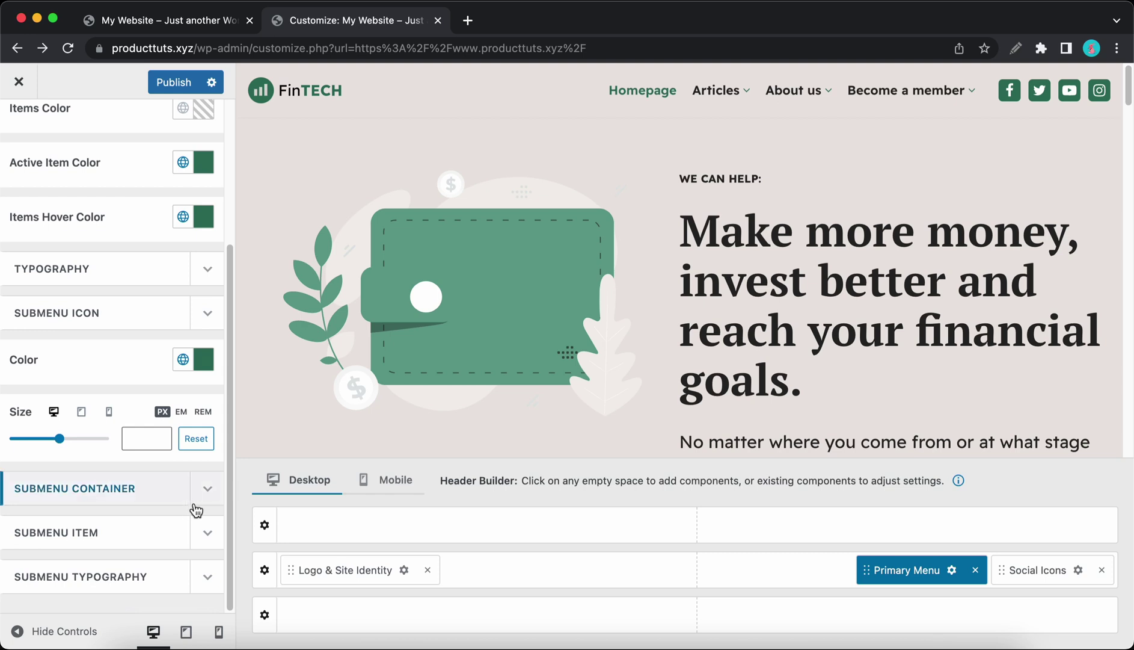
{"action": "left_click", "coordinate": [202, 532]}
{"action": "scroll", "coordinate": [203, 529], "scroll_direction": "down", "scroll_amount": 7}
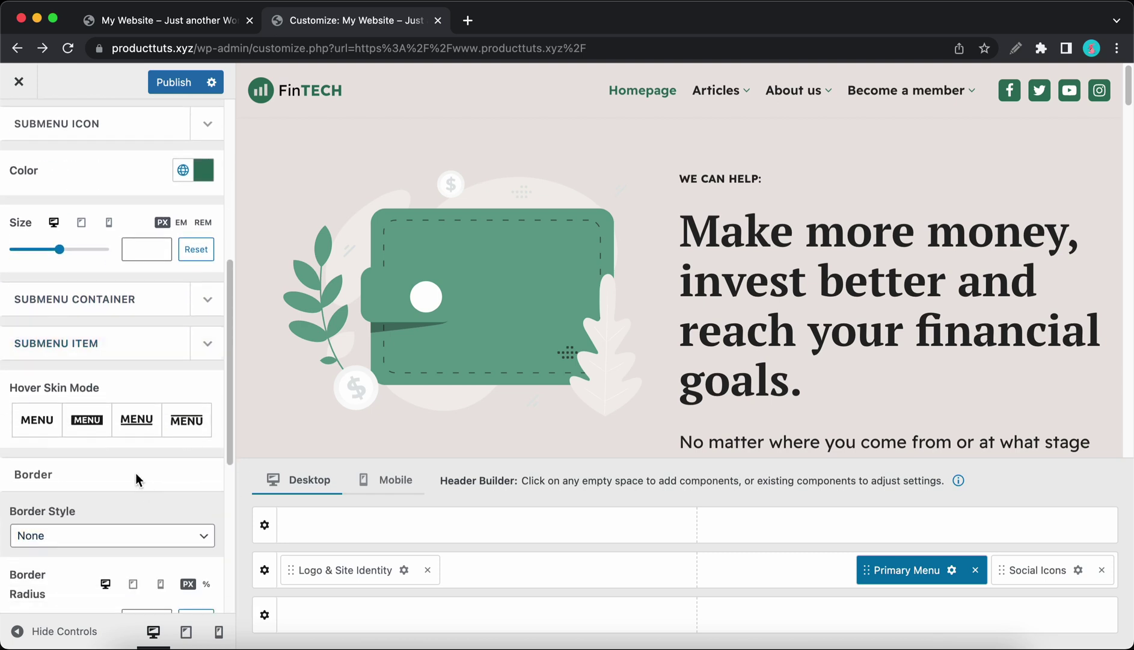
{"action": "left_click", "coordinate": [78, 421]}
{"action": "scroll", "coordinate": [179, 468], "scroll_direction": "down", "scroll_amount": 12}
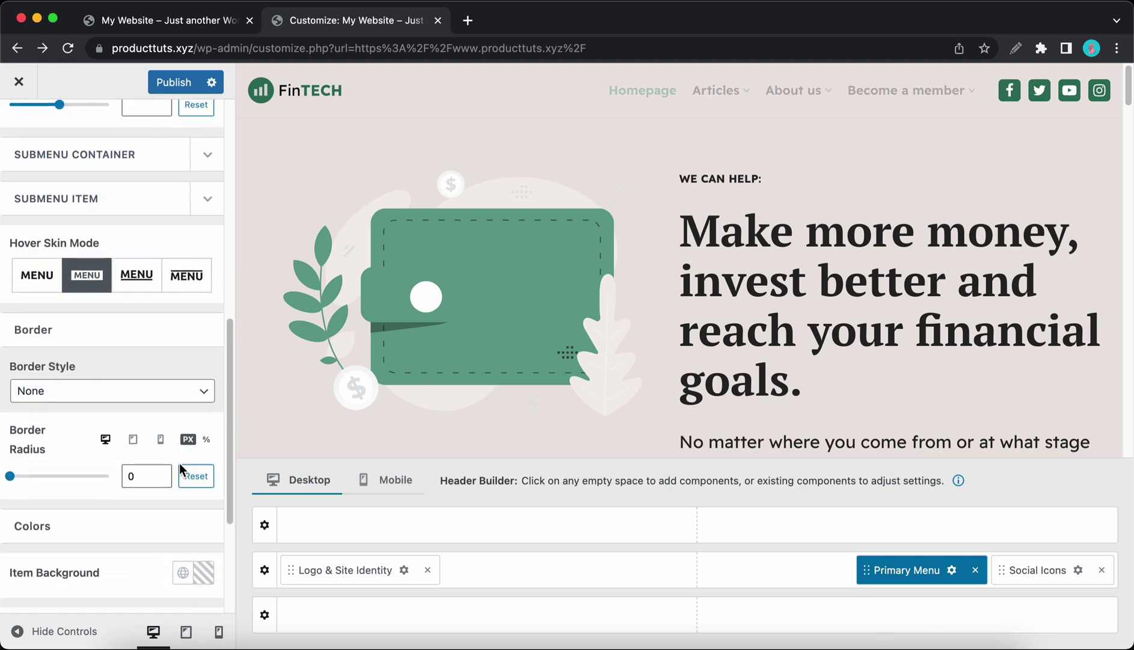
{"action": "left_click", "coordinate": [183, 524]}
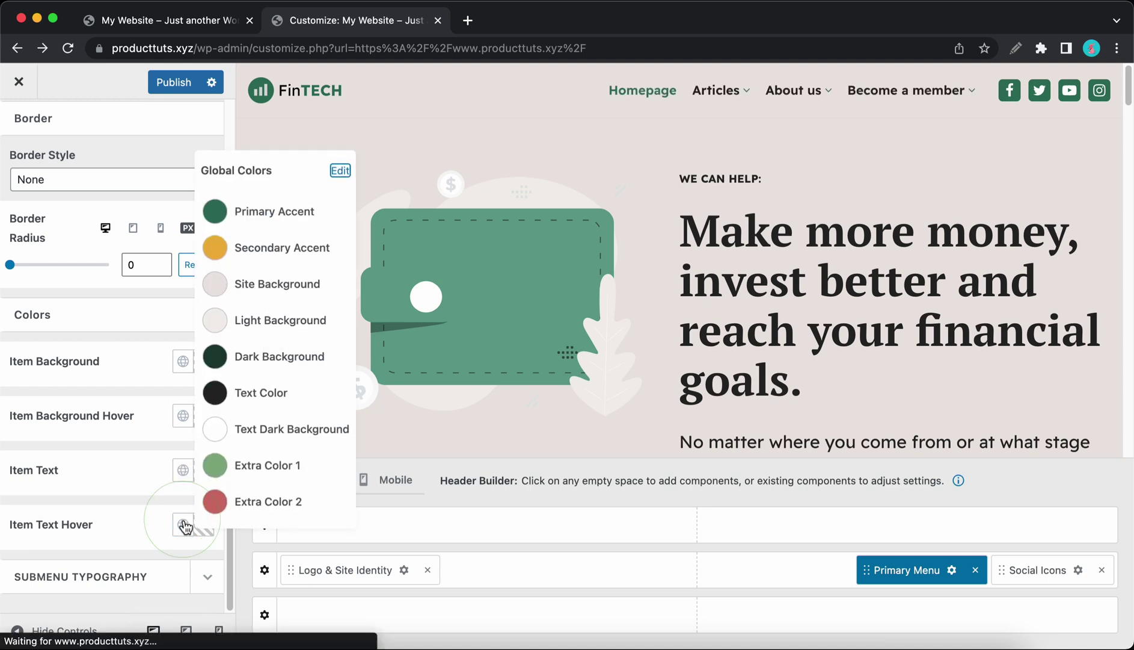
{"action": "left_click", "coordinate": [247, 248]}
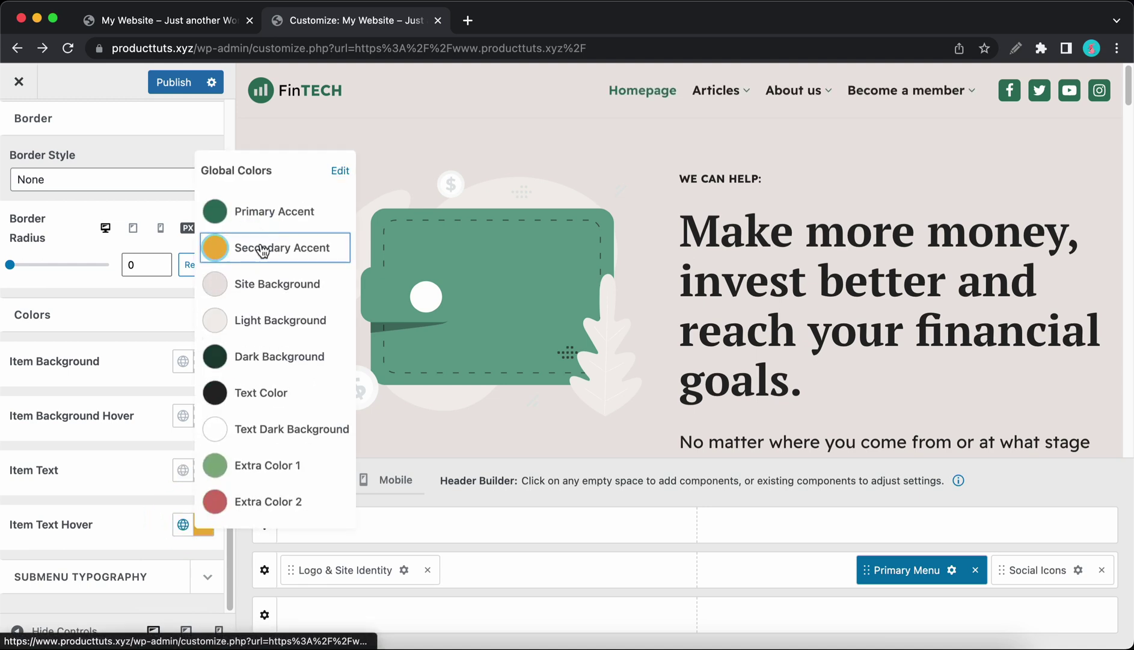
{"action": "left_click", "coordinate": [414, 148]}
{"action": "mouse_move", "coordinate": [715, 98]}
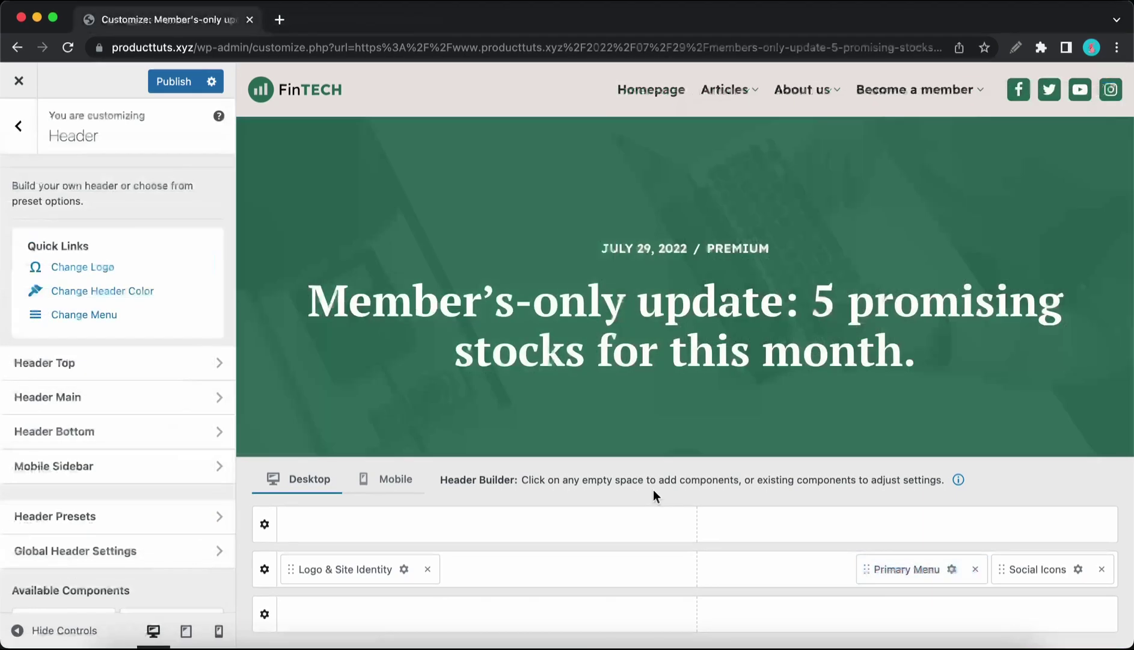
Step: Add an Advanced Search Icon to the main header row with Search in set to Posts
{"action": "left_click", "coordinate": [818, 576]}
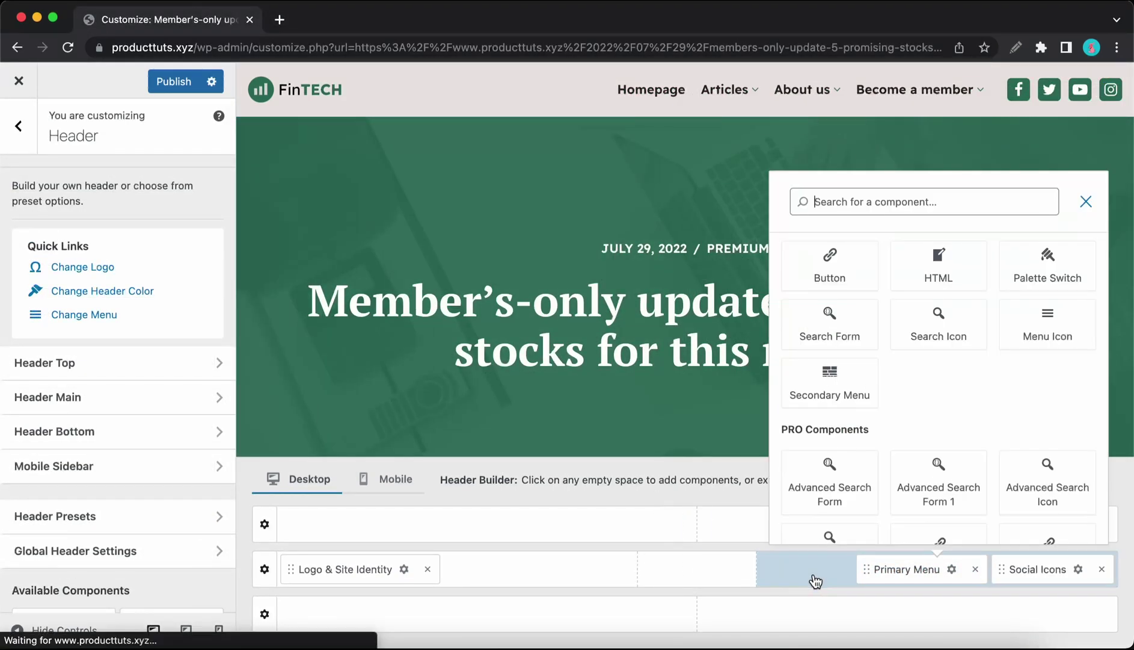
{"action": "left_click", "coordinate": [1022, 495]}
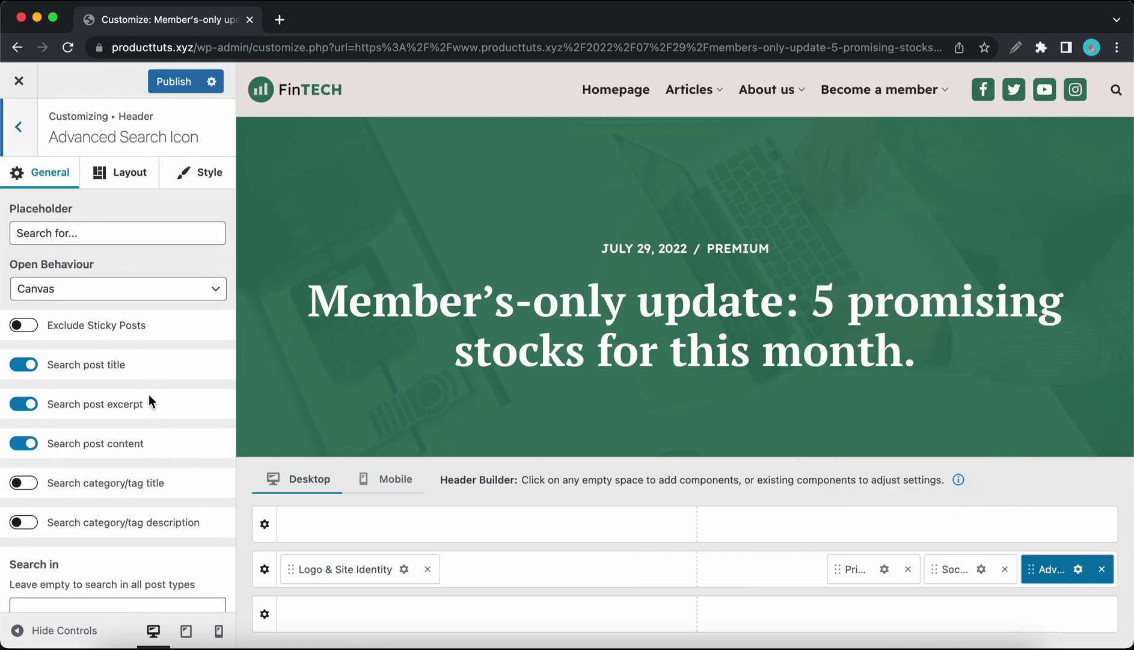
{"action": "scroll", "coordinate": [137, 386], "scroll_direction": "down", "scroll_amount": 2}
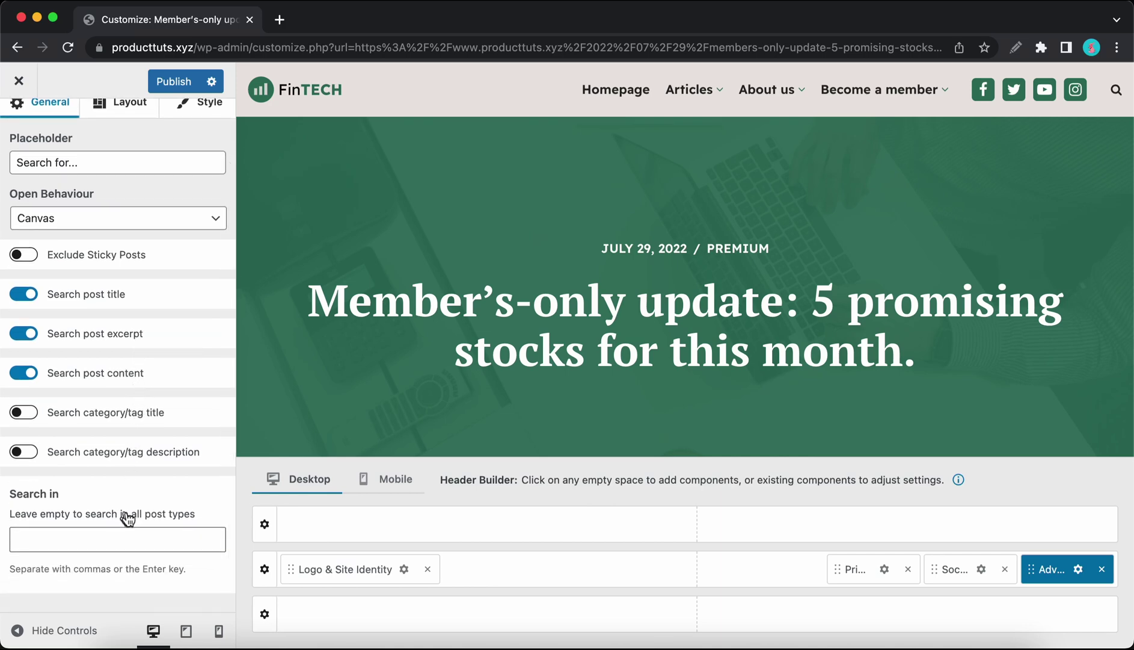
{"action": "left_click", "coordinate": [124, 535]}
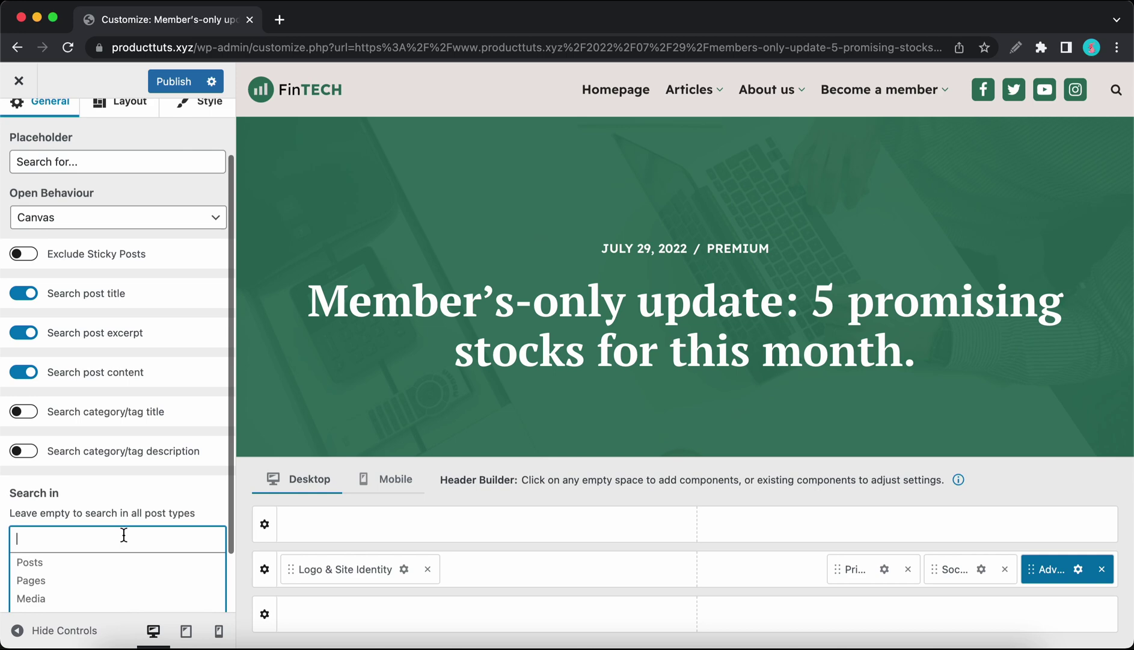
{"action": "scroll", "coordinate": [124, 535], "scroll_direction": "down", "scroll_amount": 2}
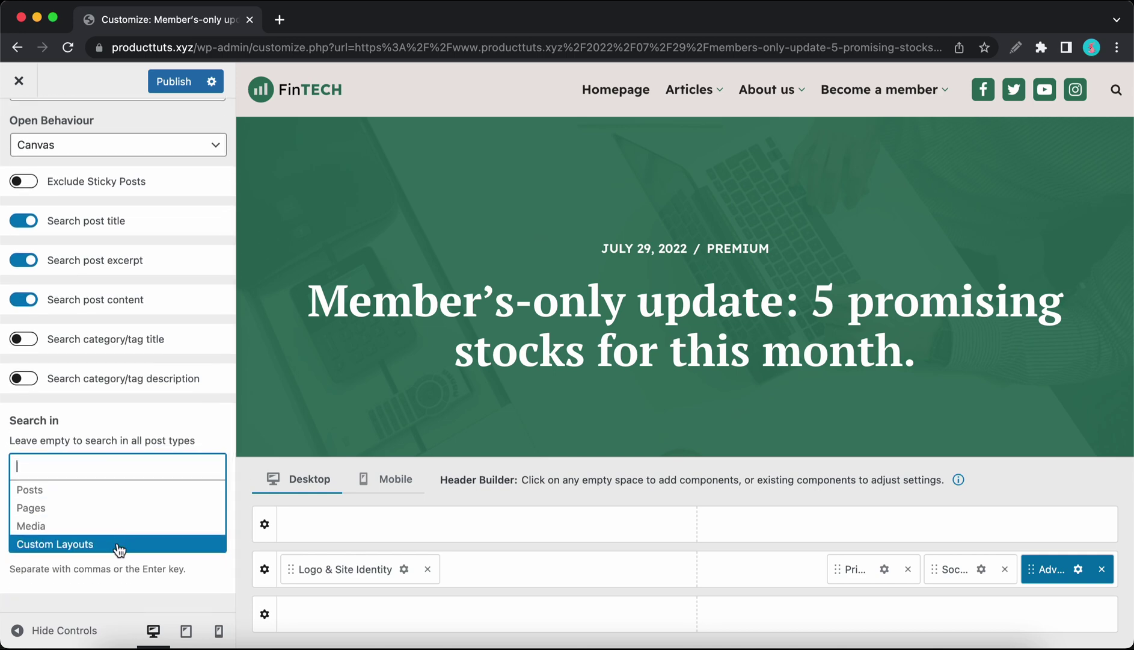
{"action": "left_click", "coordinate": [112, 490]}
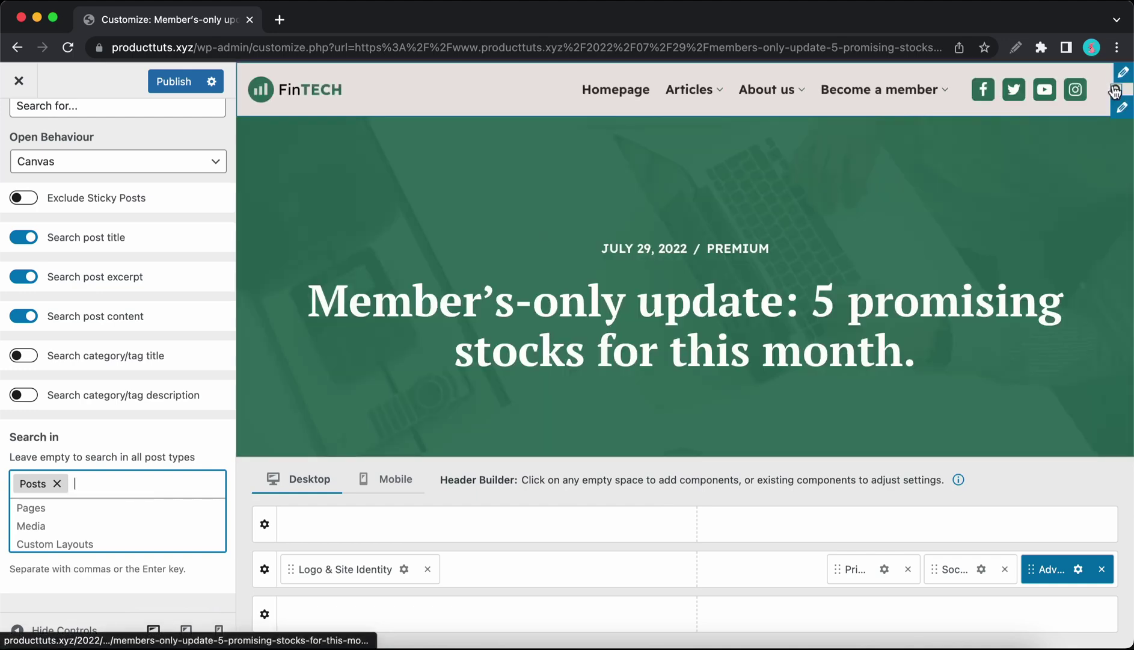
Step: Search the preview for STOCKS and add the Advanced Search Form component to the header
{"action": "type", "text": "ST"}
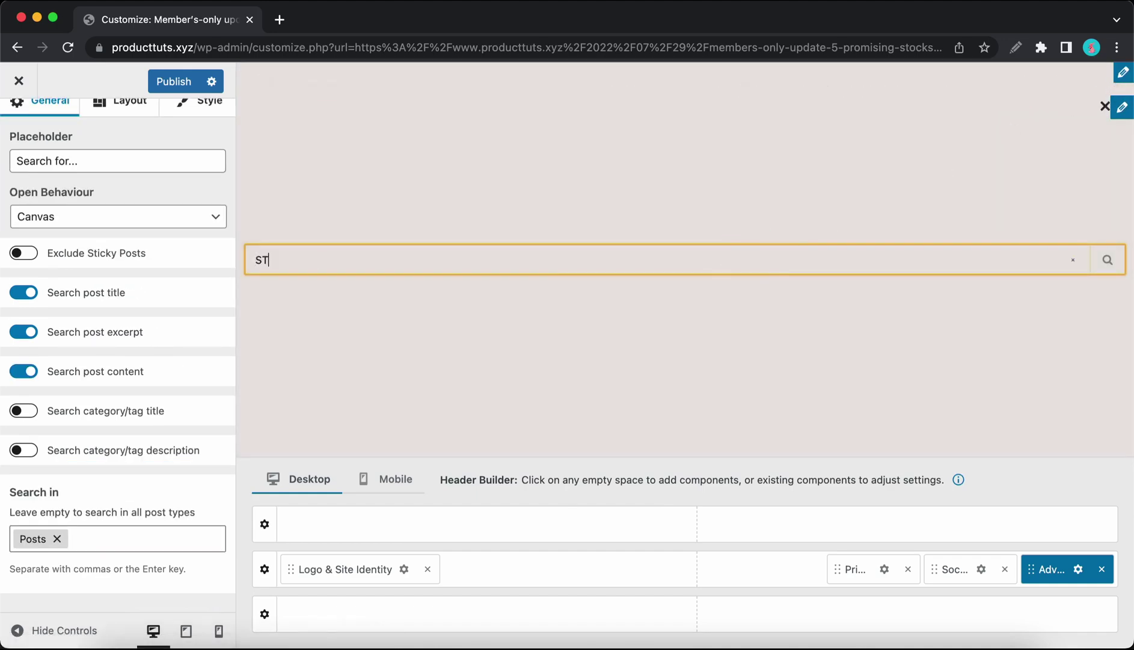
{"action": "type", "text": "OCKS"}
{"action": "key", "text": "Return"}
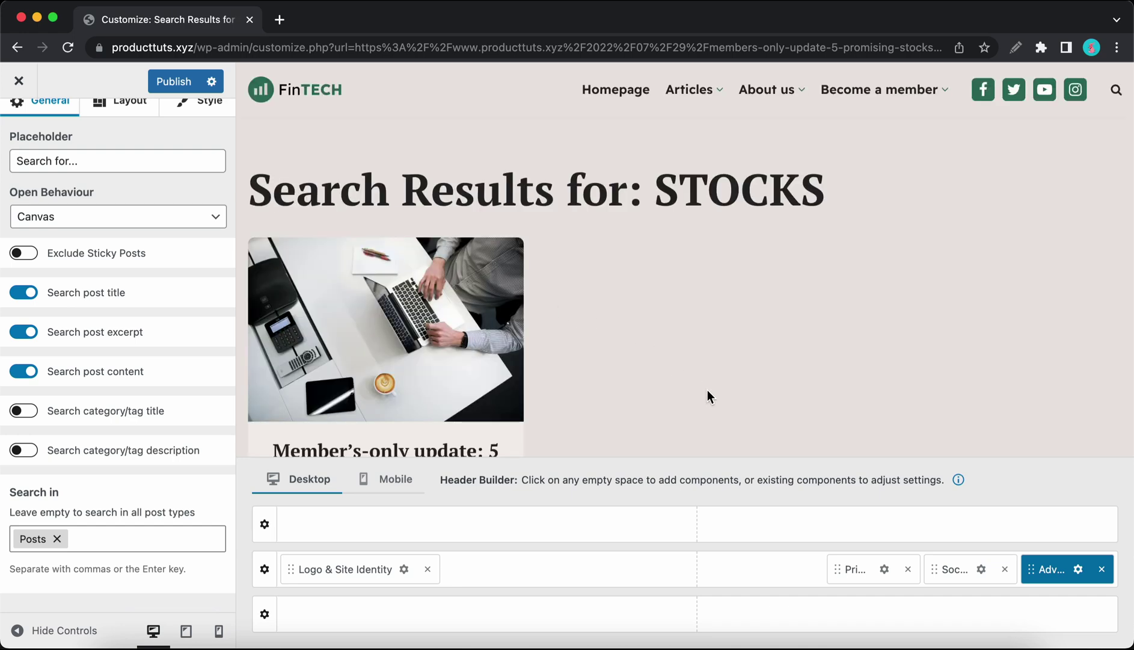
{"action": "left_click", "coordinate": [802, 571]}
{"action": "left_click", "coordinate": [830, 490]}
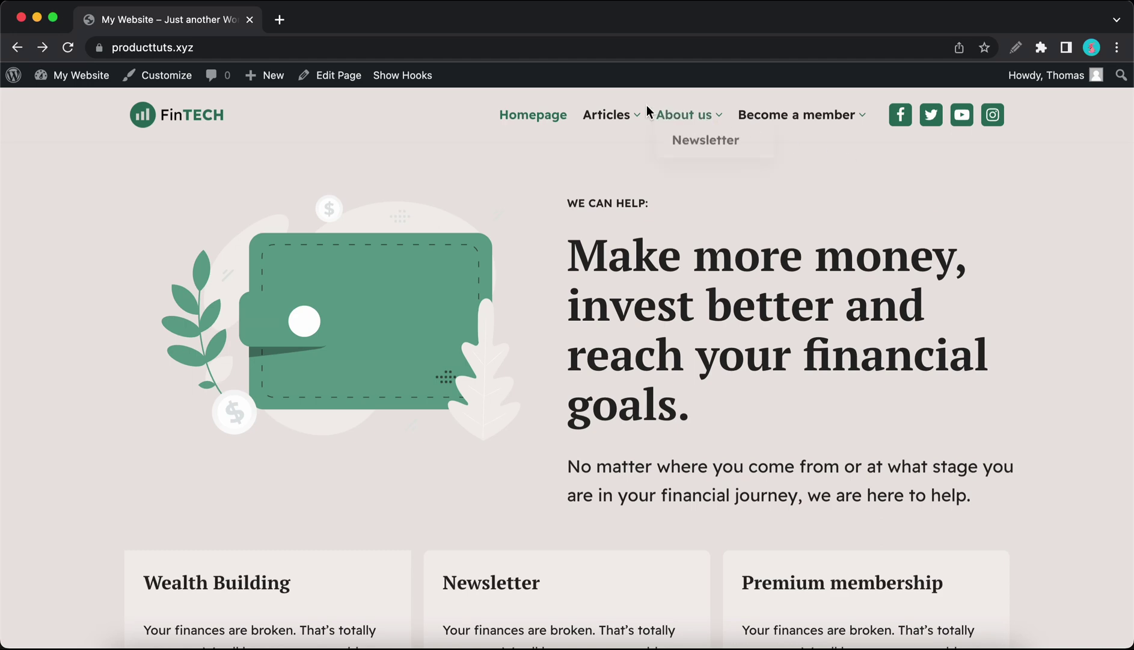
Step: Show the theme hooks and start a new custom layout on the After Header Hook
{"action": "left_click", "coordinate": [414, 77]}
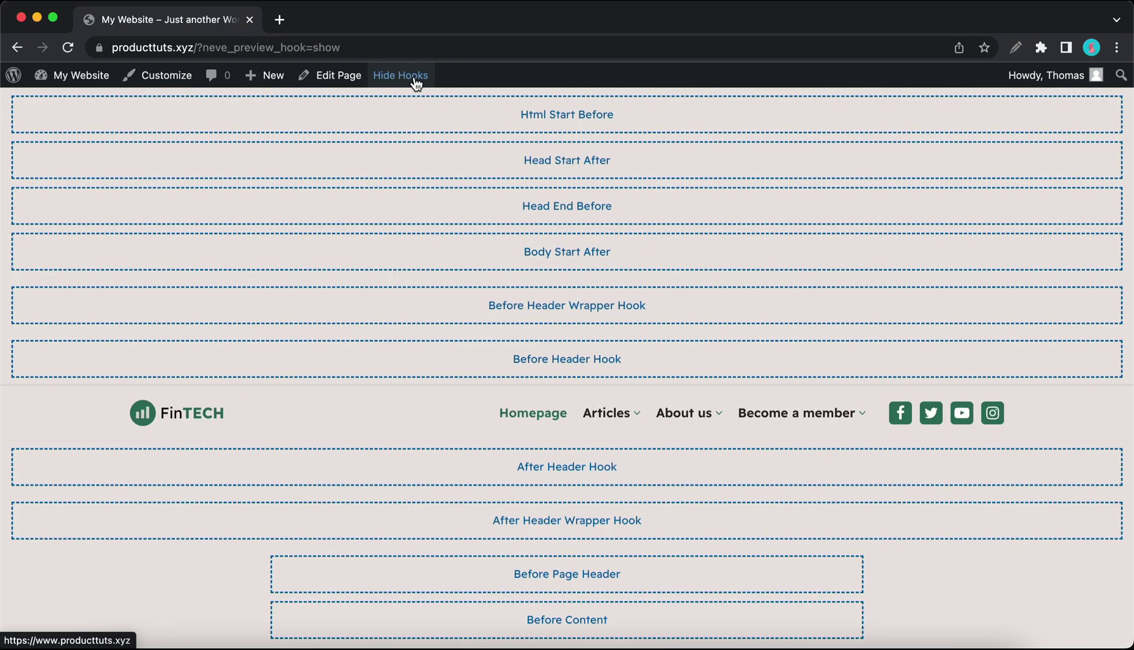
{"action": "mouse_move", "coordinate": [558, 467]}
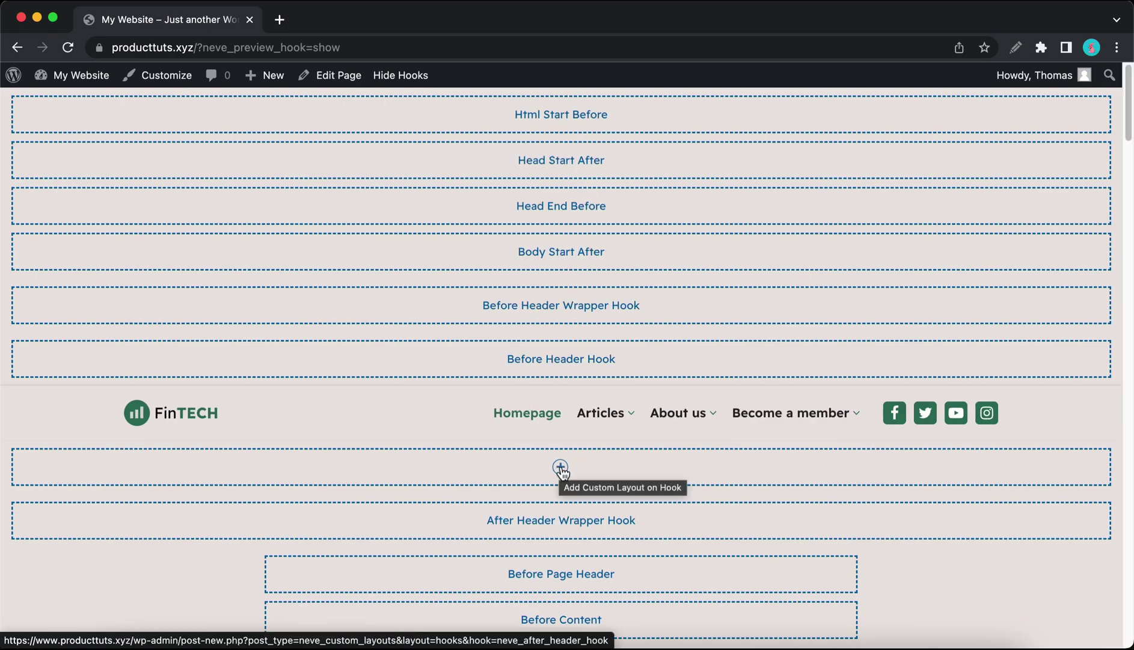
{"action": "left_click", "coordinate": [561, 470]}
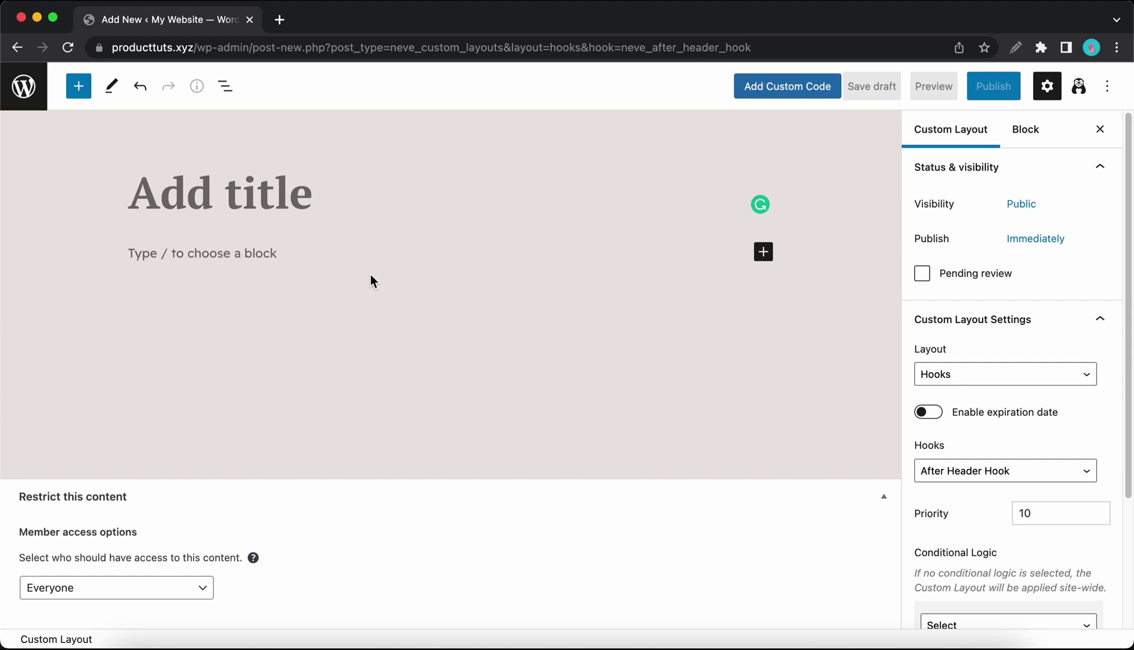
Step: Insert the 'hello' reusable block and title the layout 'Test'
{"action": "left_click", "coordinate": [80, 87]}
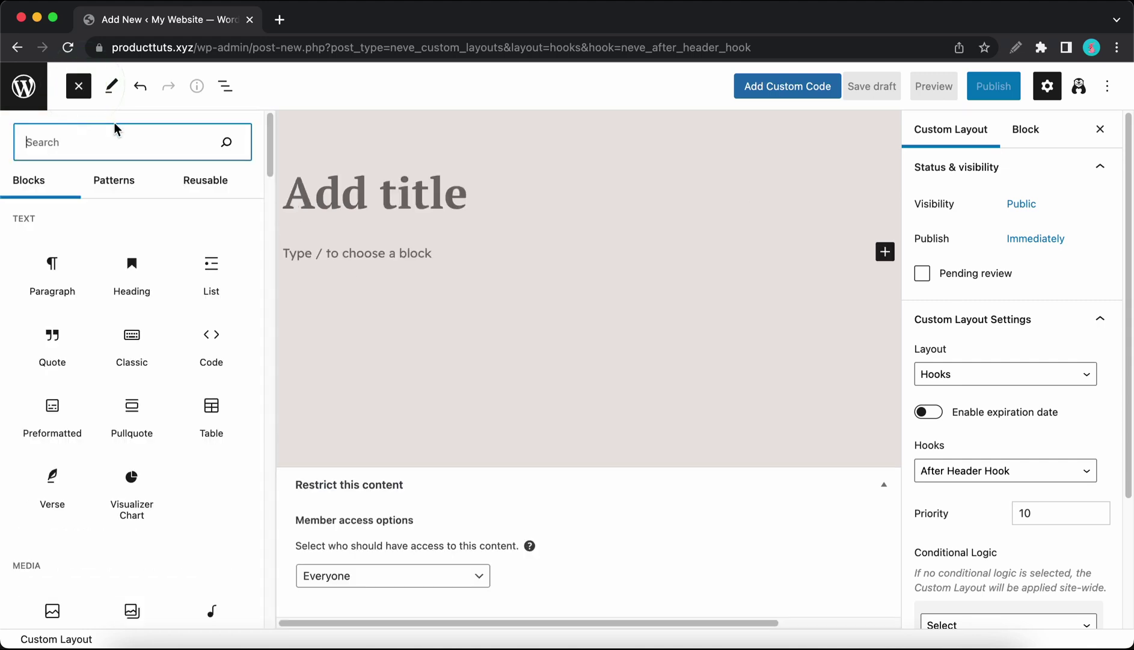
{"action": "left_click", "coordinate": [206, 181]}
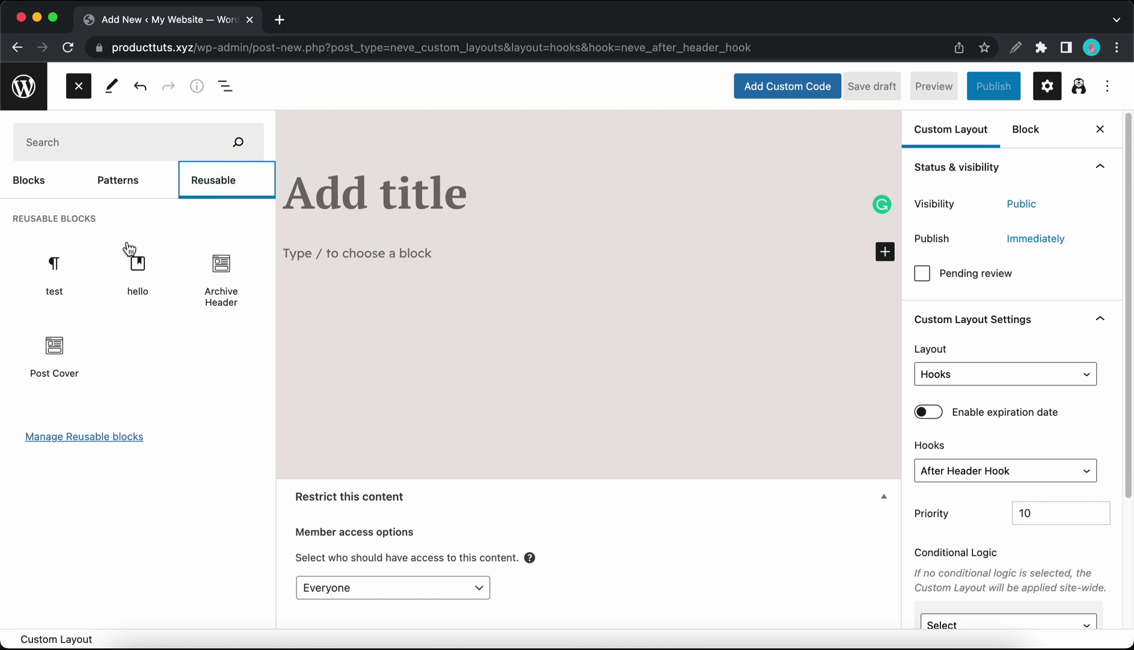
{"action": "left_click", "coordinate": [135, 277]}
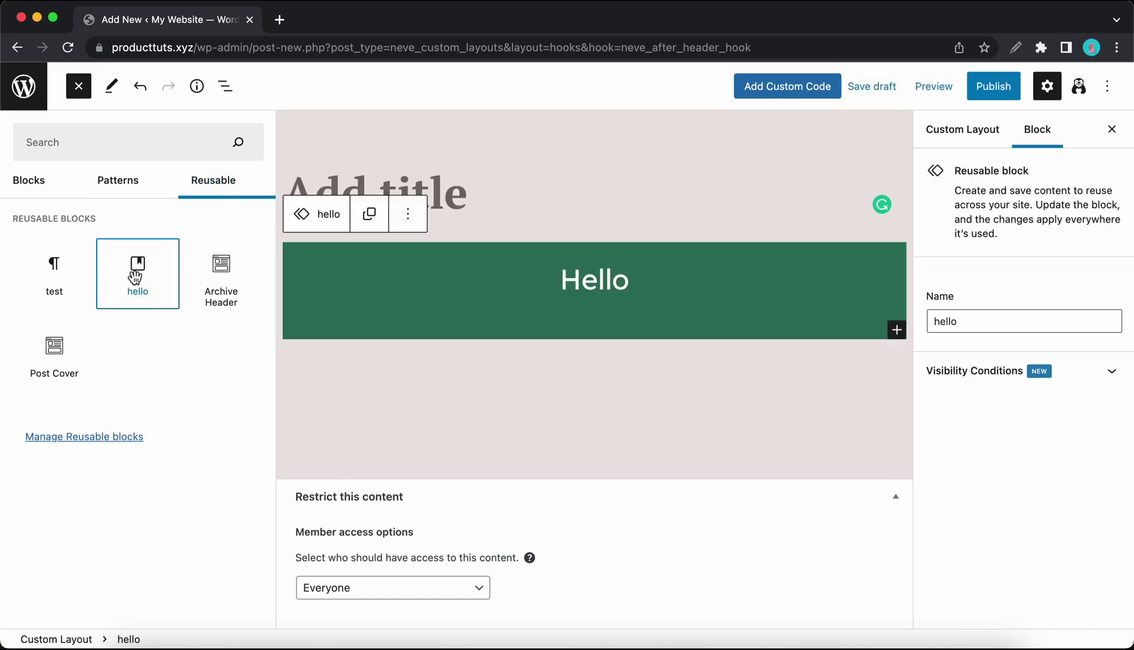
{"action": "left_click", "coordinate": [445, 208]}
{"action": "type", "text": "Test"}
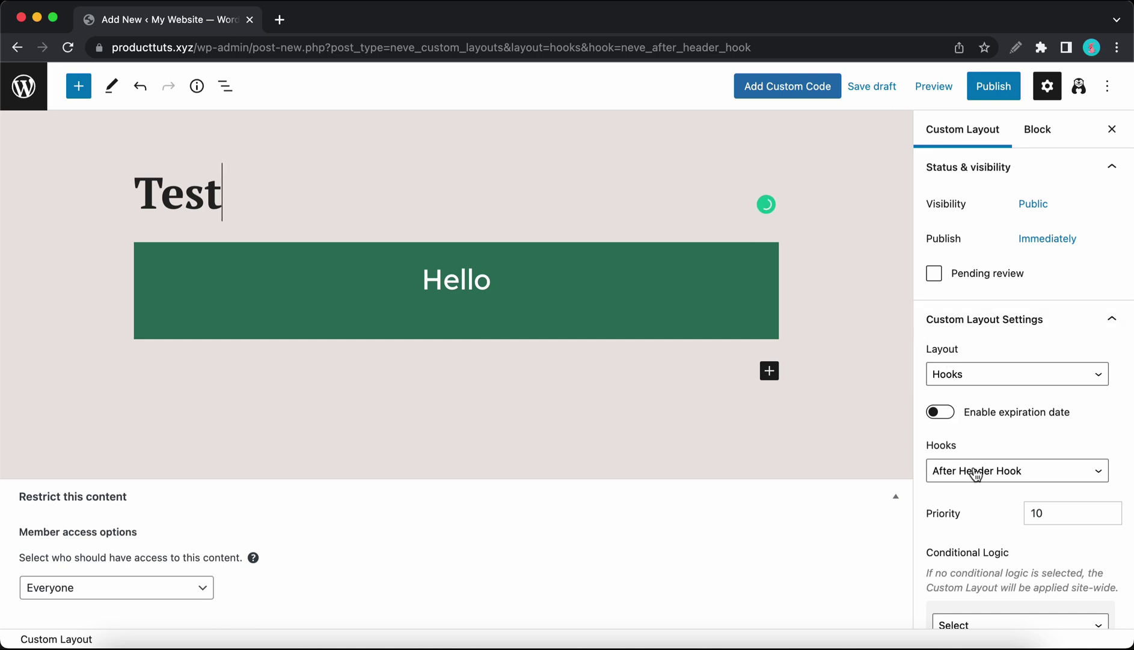
Step: Set the conditional logic to Page is equal to Homepage and publish the layout
{"action": "scroll", "coordinate": [974, 476], "scroll_direction": "down", "scroll_amount": 5}
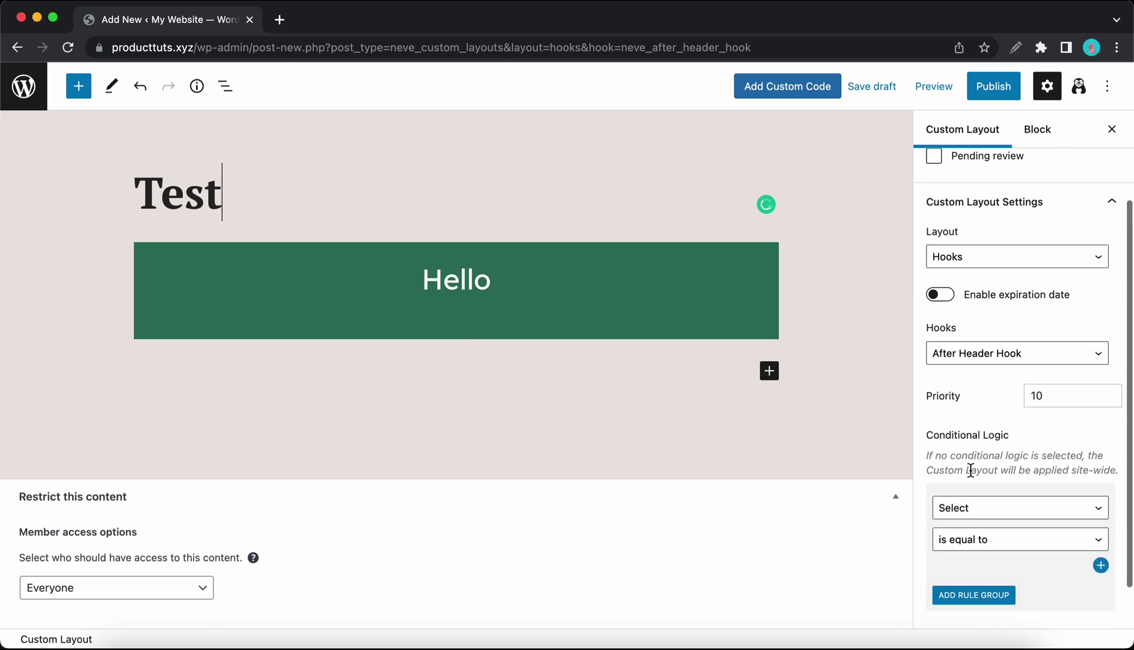
{"action": "left_click", "coordinate": [984, 476]}
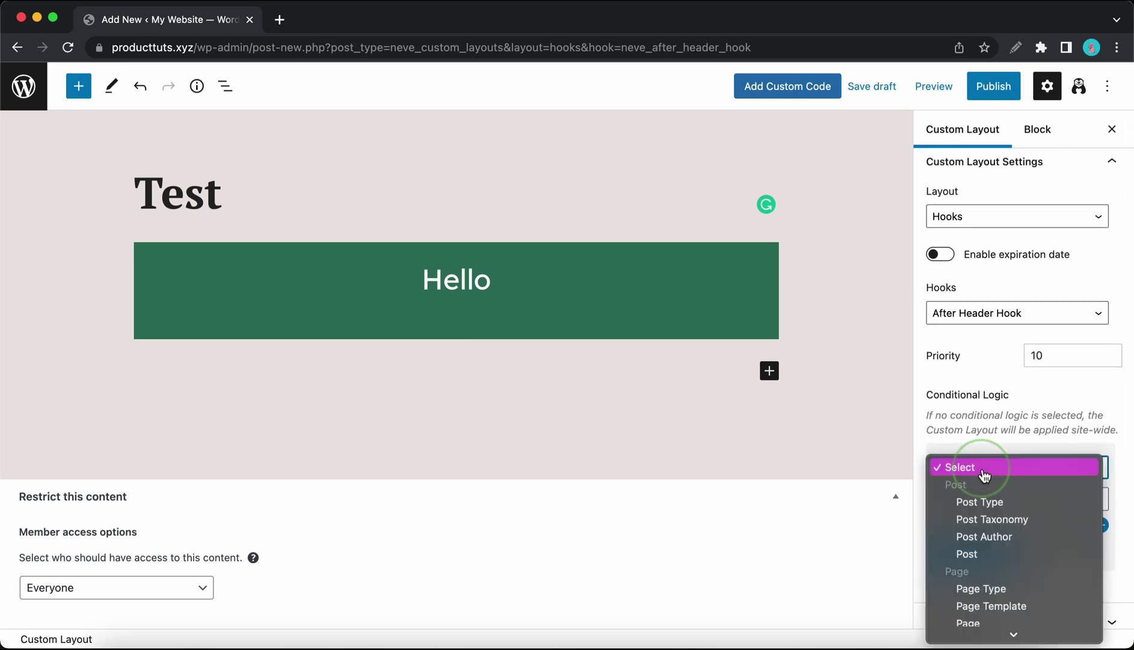
{"action": "scroll", "coordinate": [985, 478], "scroll_direction": "down", "scroll_amount": 3}
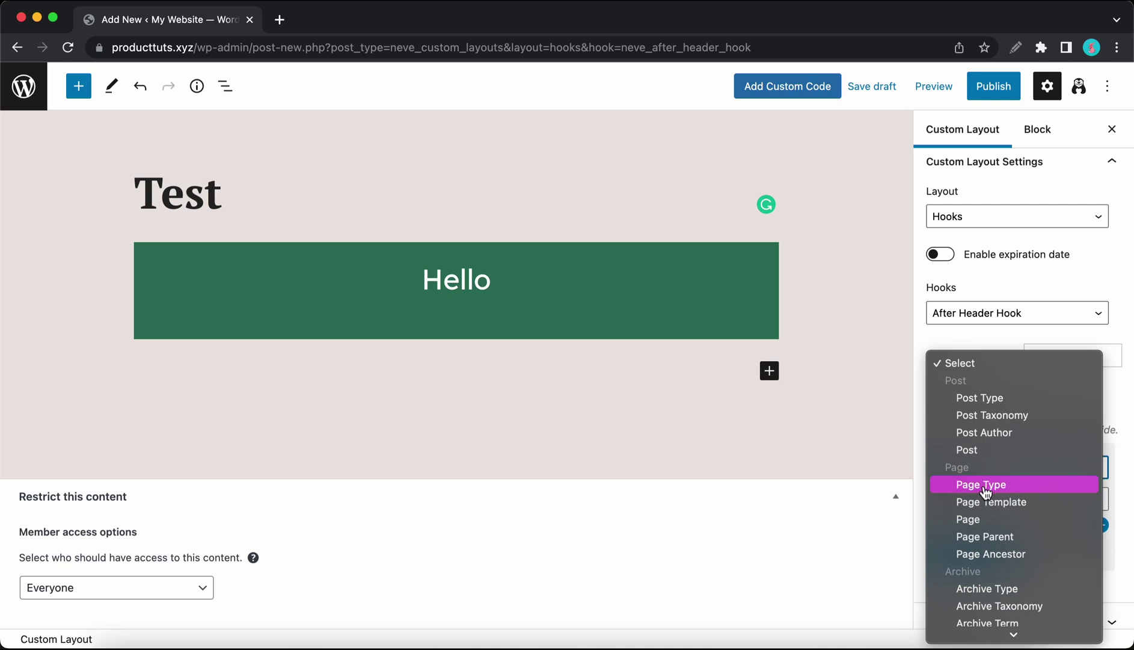
{"action": "left_click", "coordinate": [981, 518]}
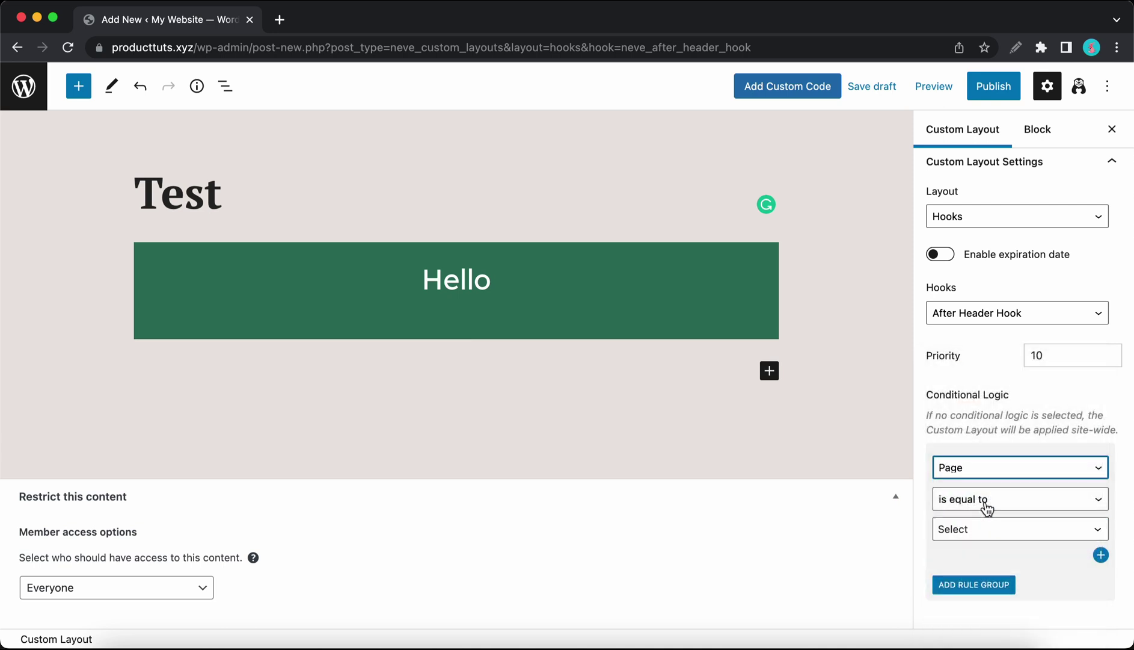
{"action": "left_click", "coordinate": [984, 530]}
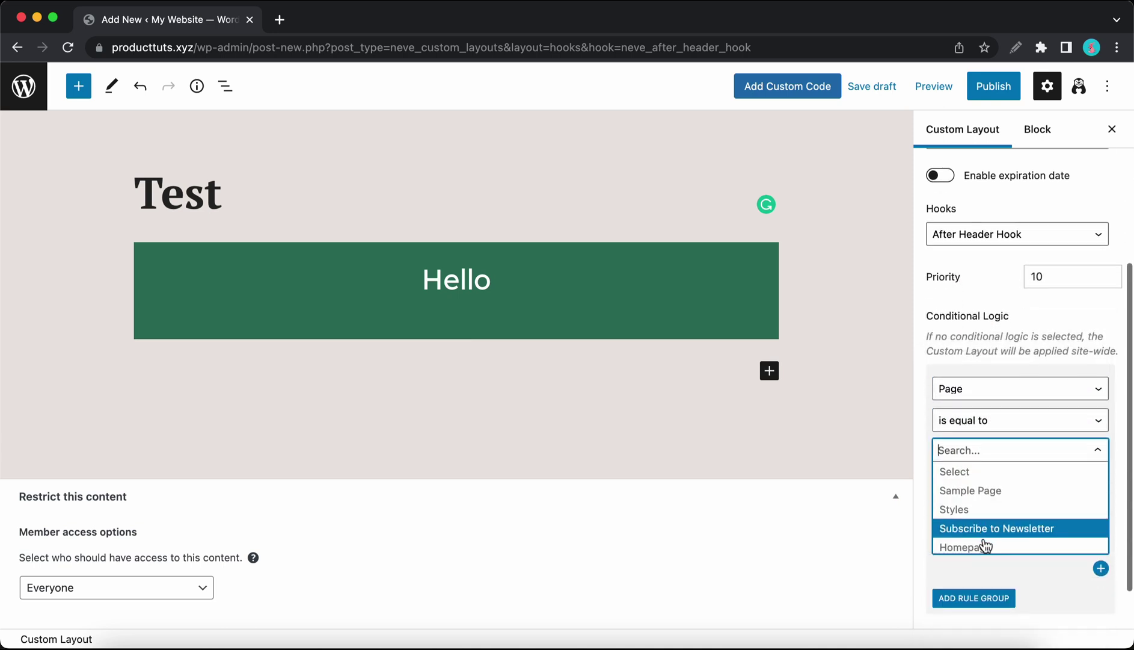
{"action": "left_click", "coordinate": [982, 544]}
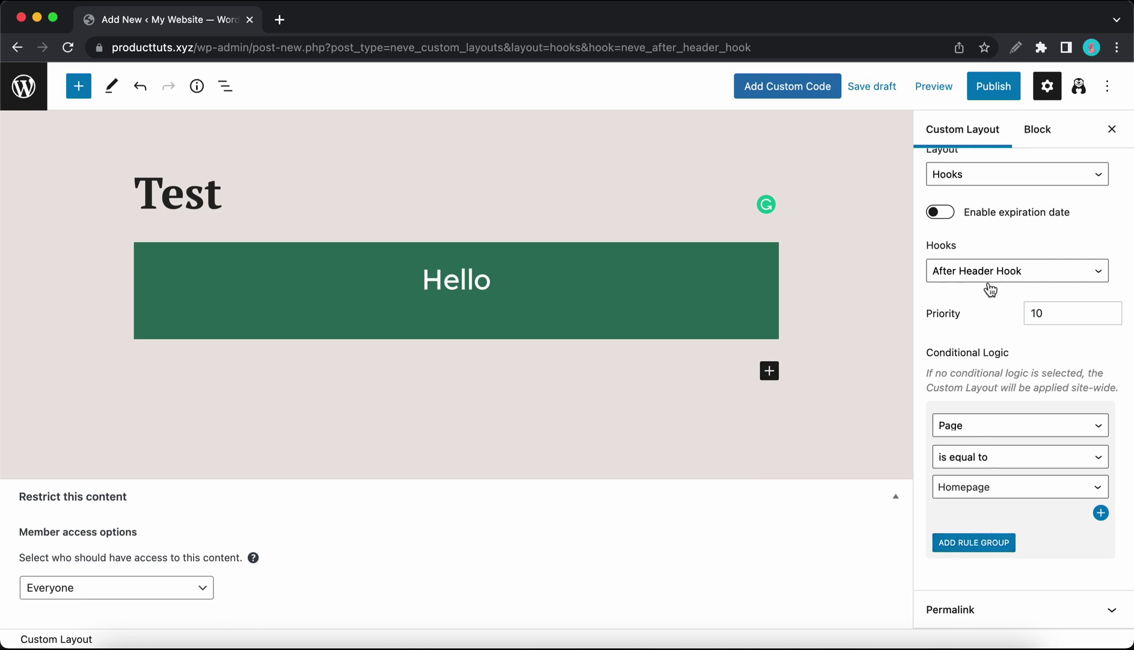
{"action": "left_click", "coordinate": [996, 87]}
{"action": "left_click", "coordinate": [996, 86]}
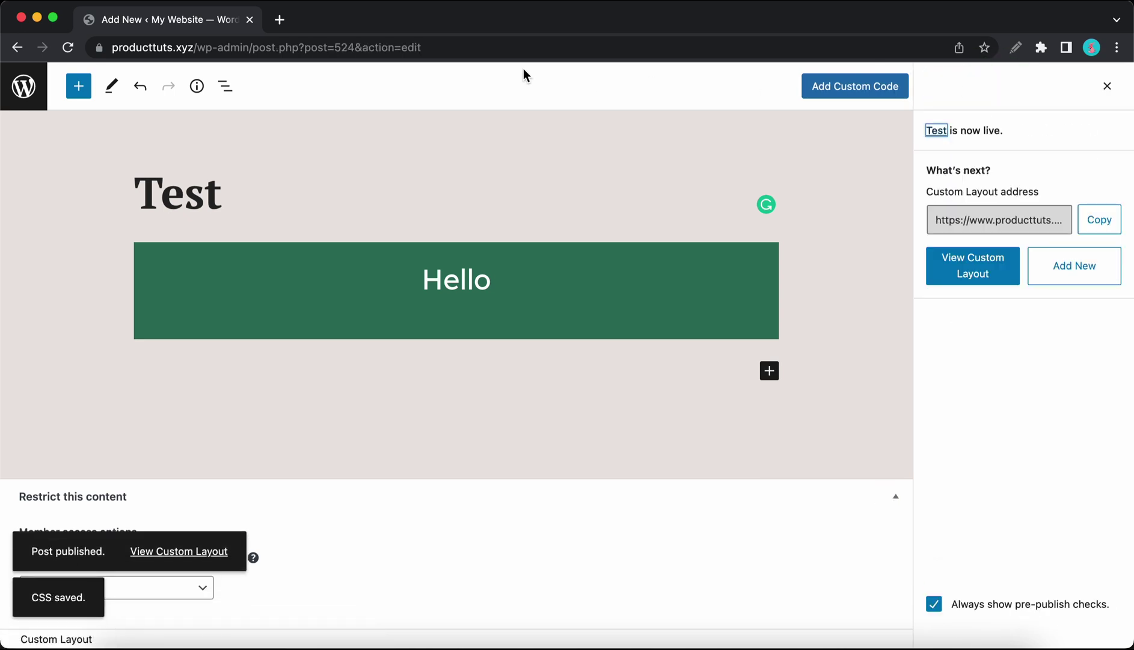
Step: Return to the Custom Layouts list by editing the browser address
{"action": "left_click", "coordinate": [471, 47]}
{"action": "left_click_drag", "start_coordinate": [494, 47], "coordinate": [265, 53]}
{"action": "key", "text": "BackSpace"}
{"action": "key", "text": "Return"}
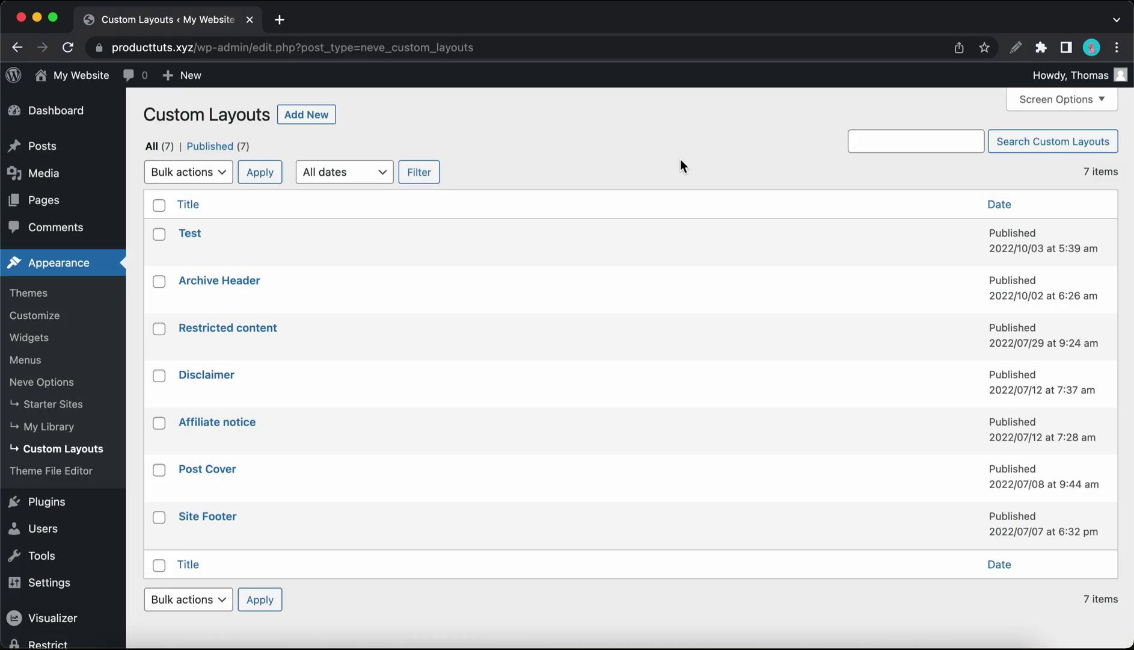
Step: Start another custom layout and browse the Hooks and Templates options without choosing one
{"action": "left_click", "coordinate": [309, 118]}
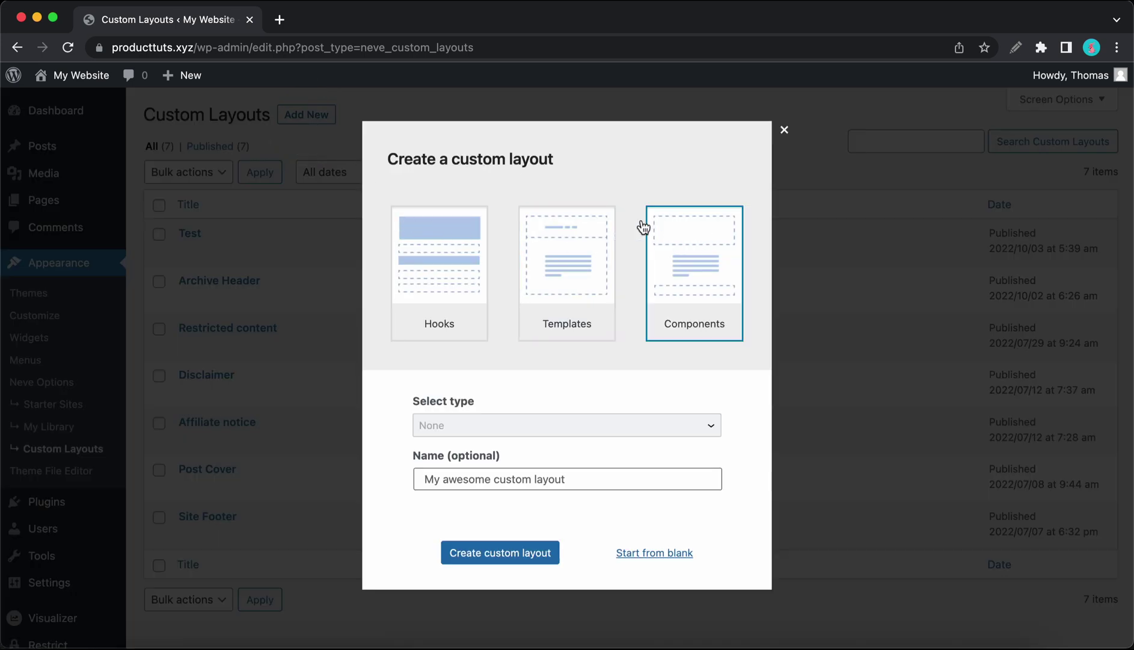
{"action": "left_click", "coordinate": [478, 247]}
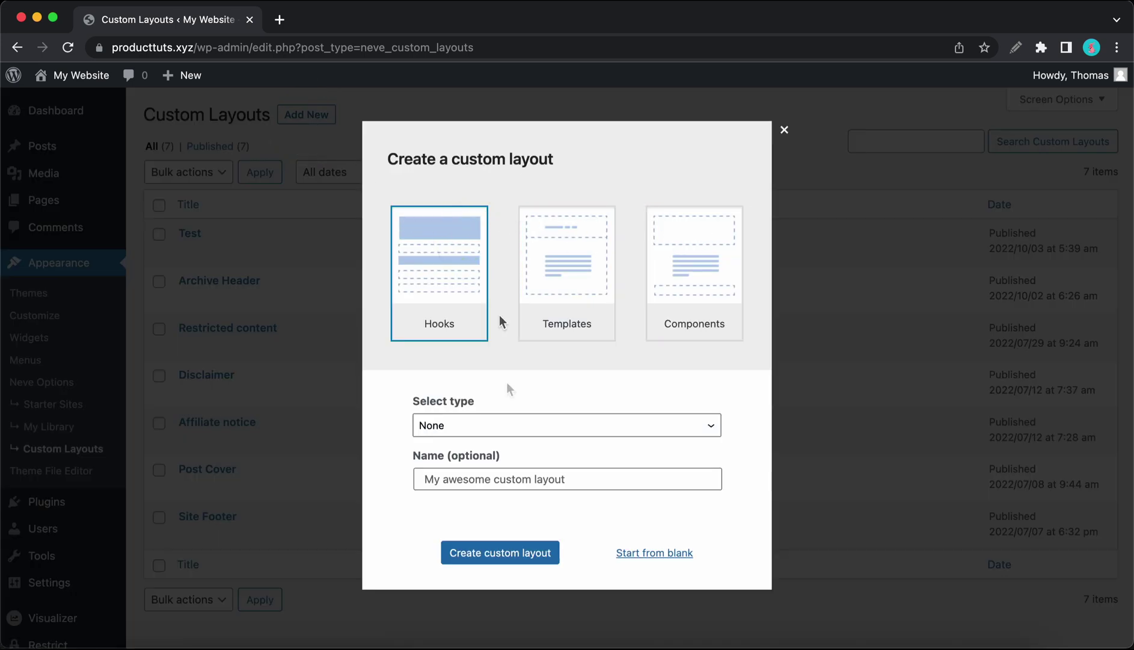
{"action": "left_click", "coordinate": [504, 425]}
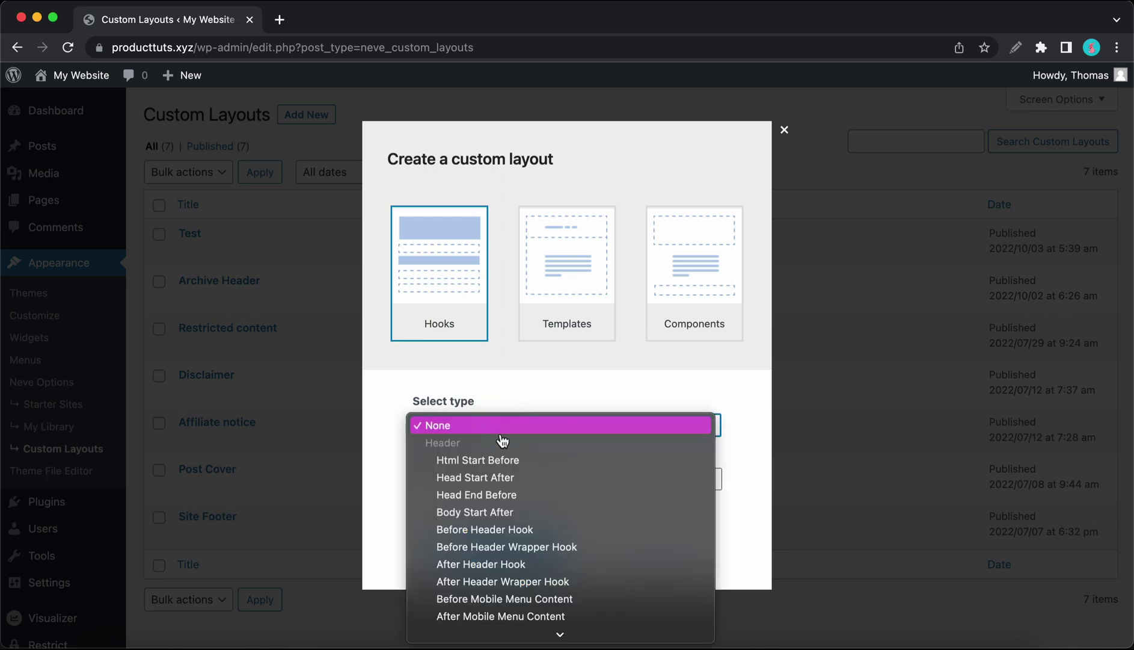
{"action": "scroll", "coordinate": [508, 458], "scroll_direction": "down", "scroll_amount": 5}
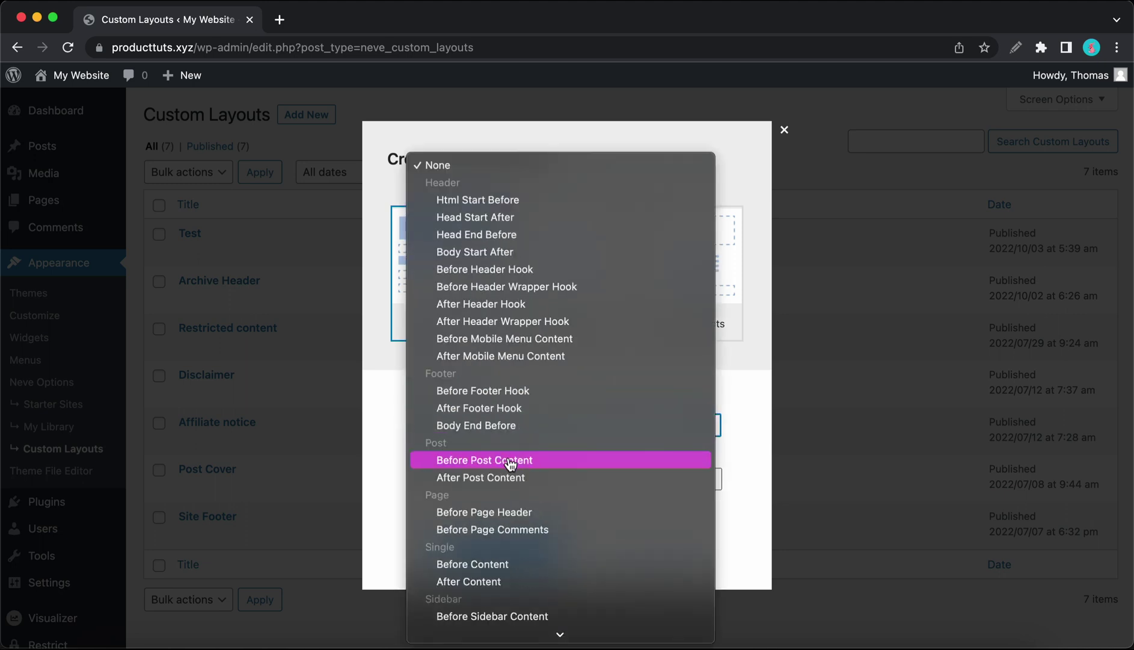
{"action": "left_click", "coordinate": [401, 402]}
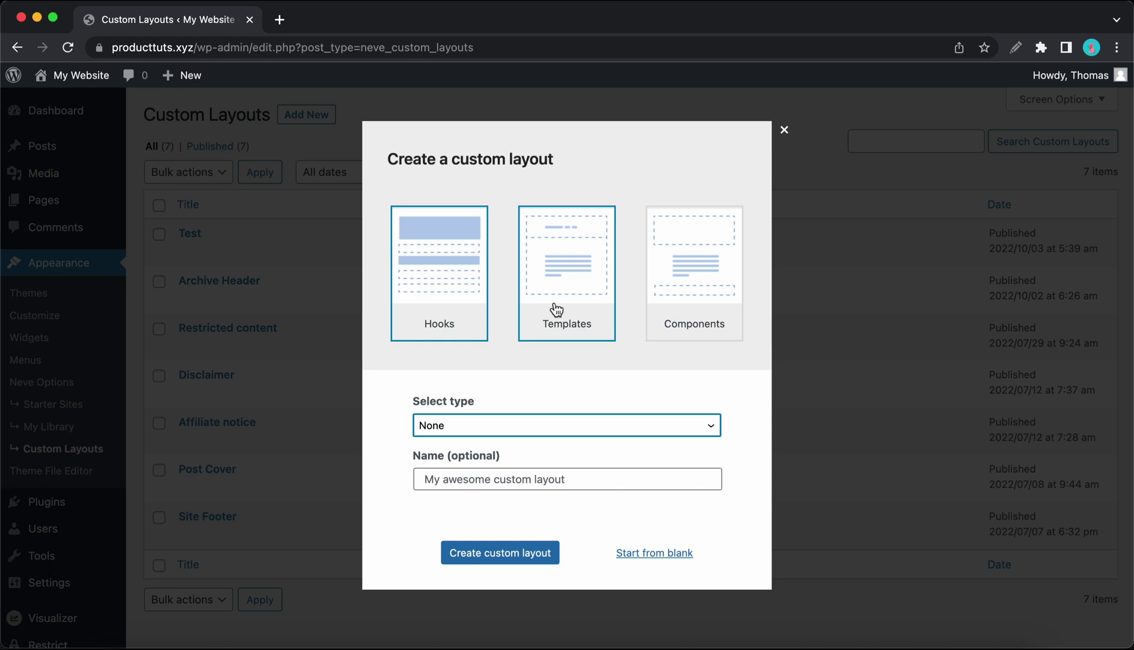
{"action": "left_click", "coordinate": [557, 308]}
{"action": "left_click", "coordinate": [526, 436]}
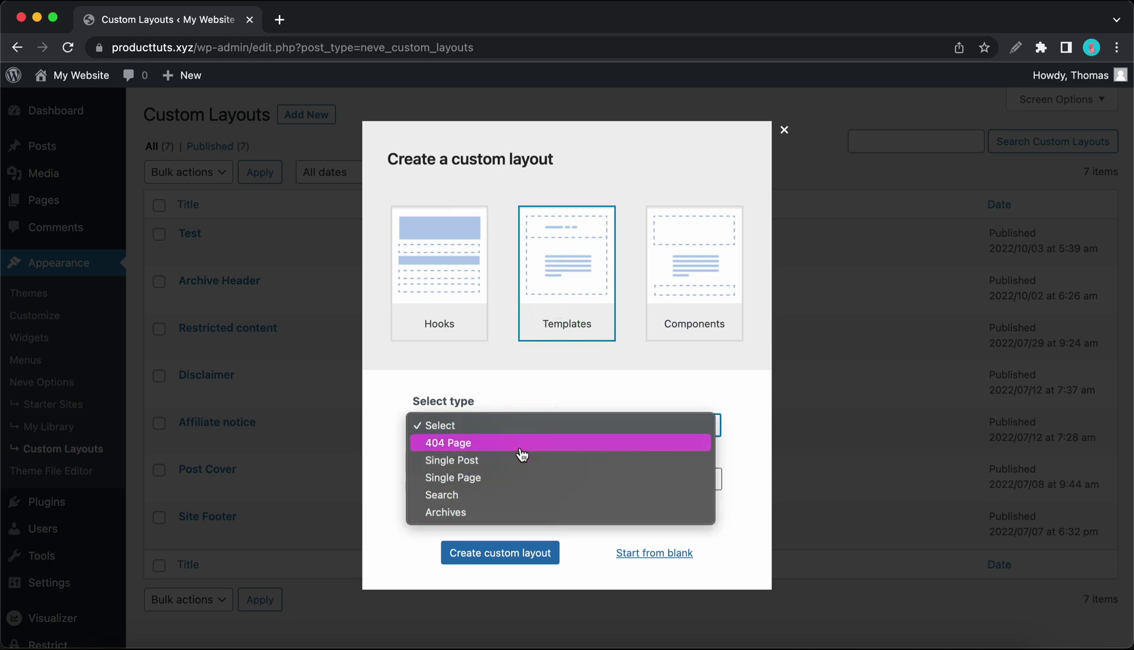
{"action": "left_click", "coordinate": [671, 331]}
Step: Choose Components with type Header and create the custom layout
{"action": "left_click", "coordinate": [671, 331]}
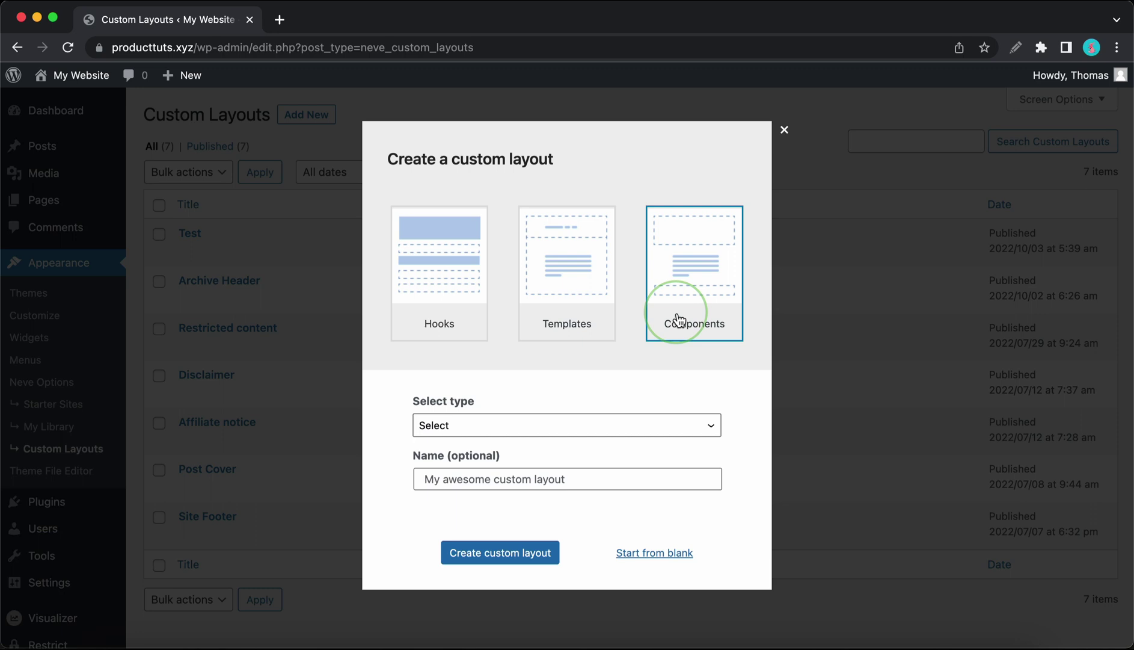
{"action": "left_click", "coordinate": [561, 427]}
{"action": "left_click", "coordinate": [561, 397]}
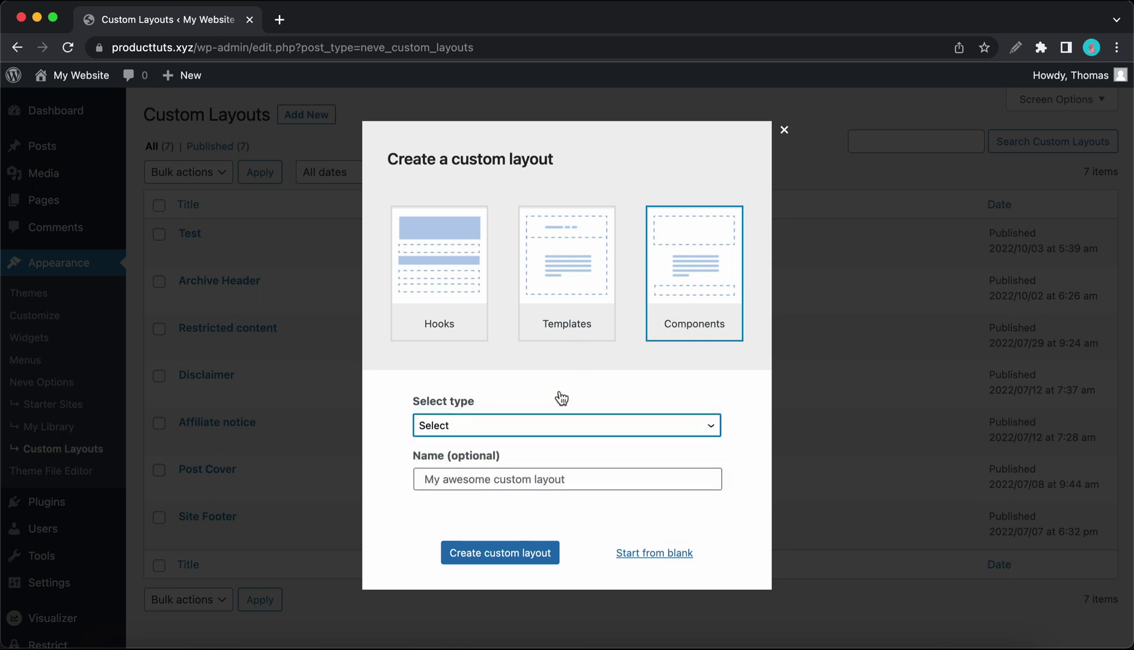
{"action": "left_click", "coordinate": [546, 425]}
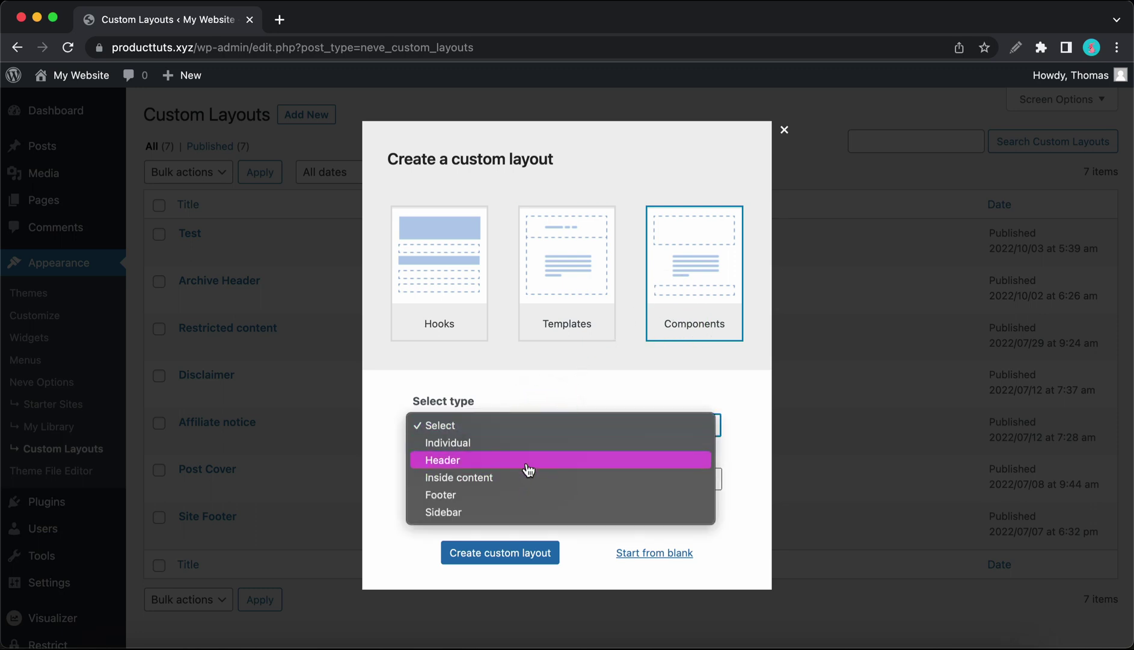
{"action": "left_click", "coordinate": [527, 462]}
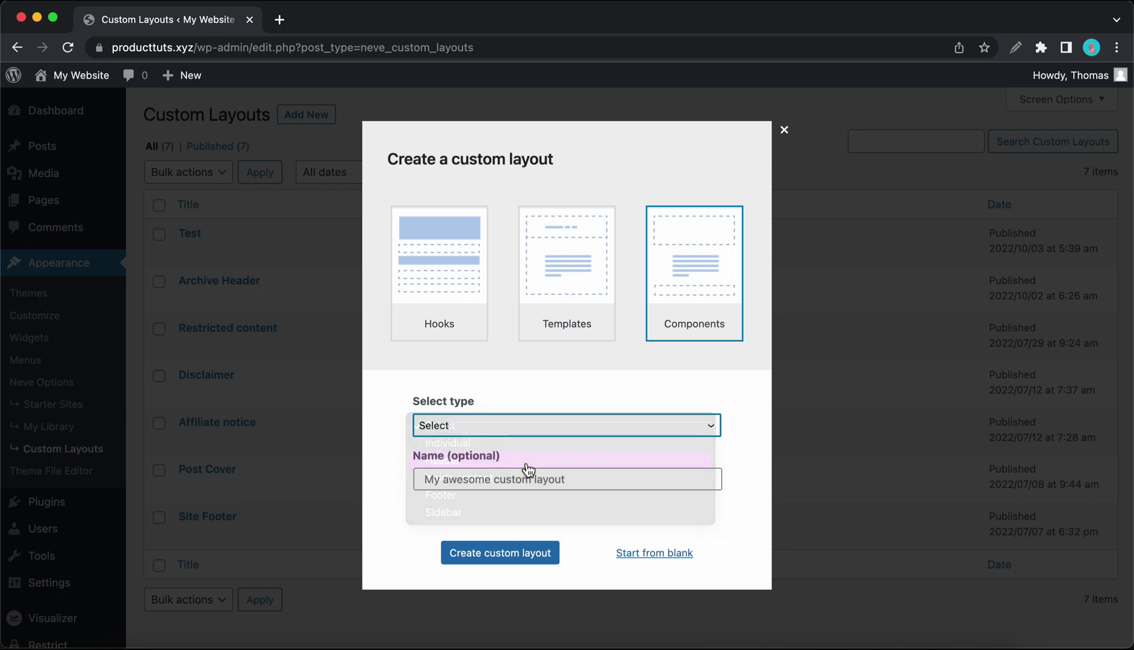
{"action": "left_click", "coordinate": [505, 553]}
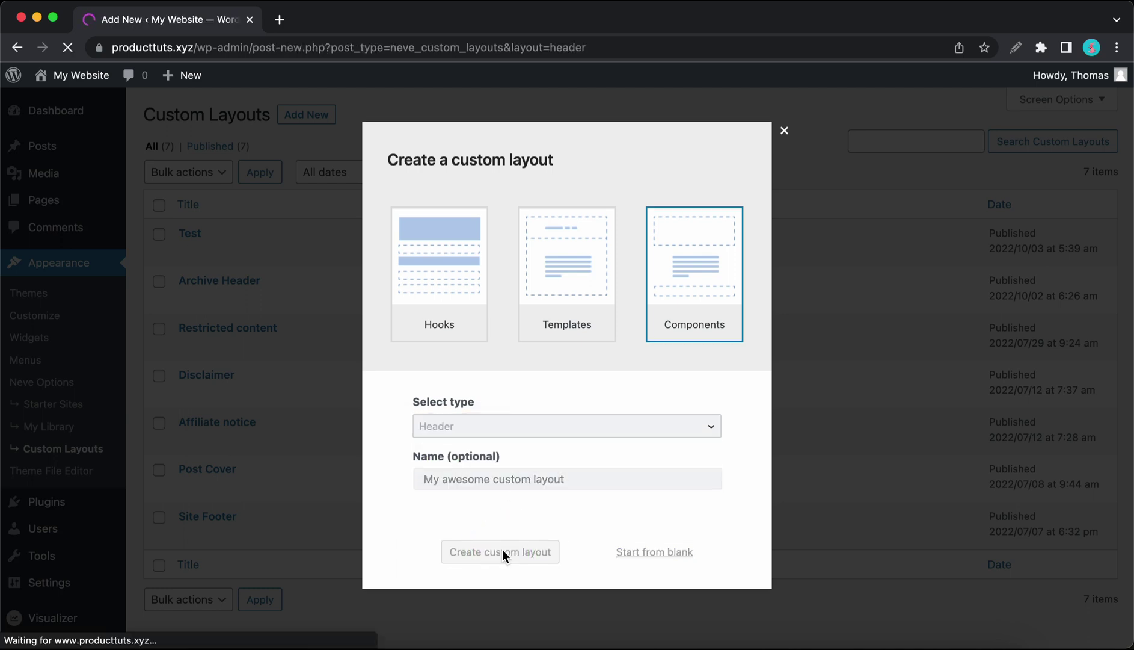